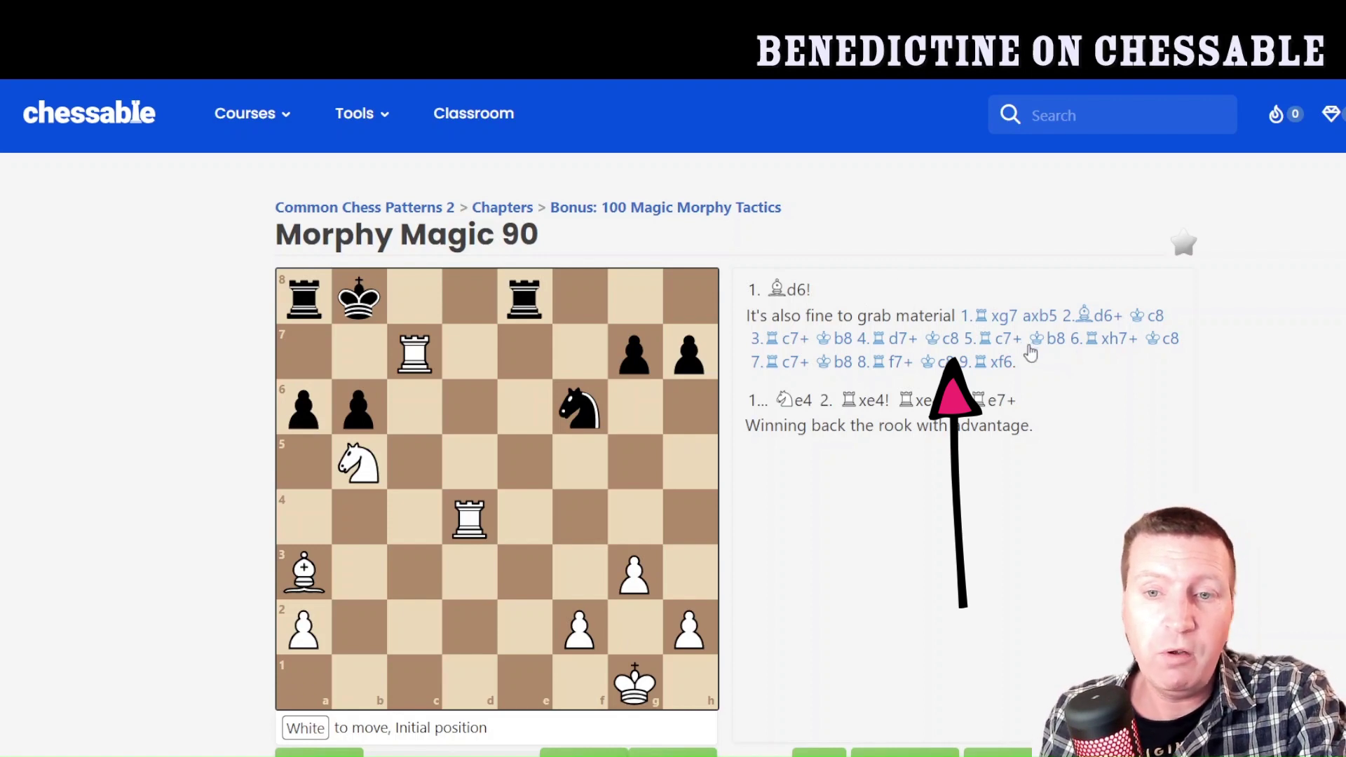
# Play the side line from 1.Rxg7 axb5 through 6.Rxh7+ Kc8 on the board
pyautogui.click(1000, 322)
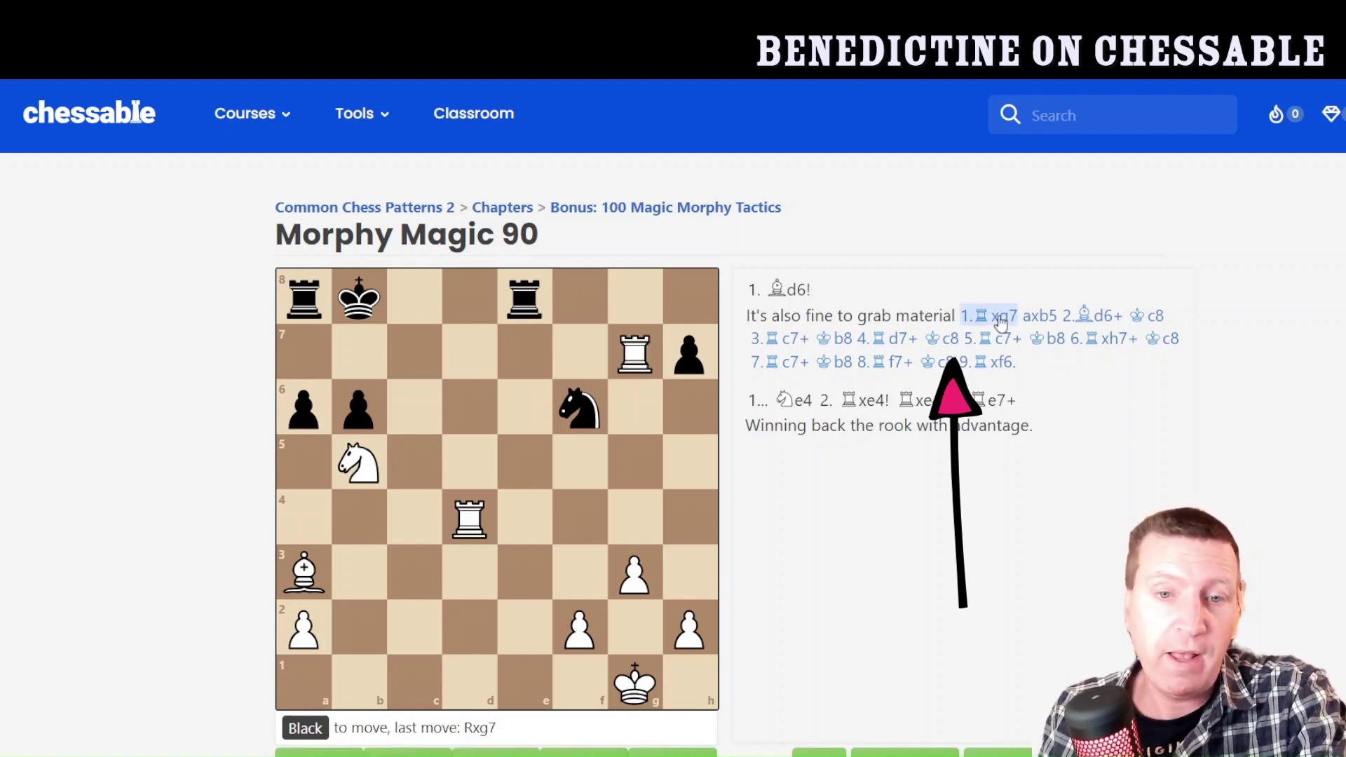
pyautogui.click(1043, 319)
pyautogui.click(1086, 322)
pyautogui.click(1151, 319)
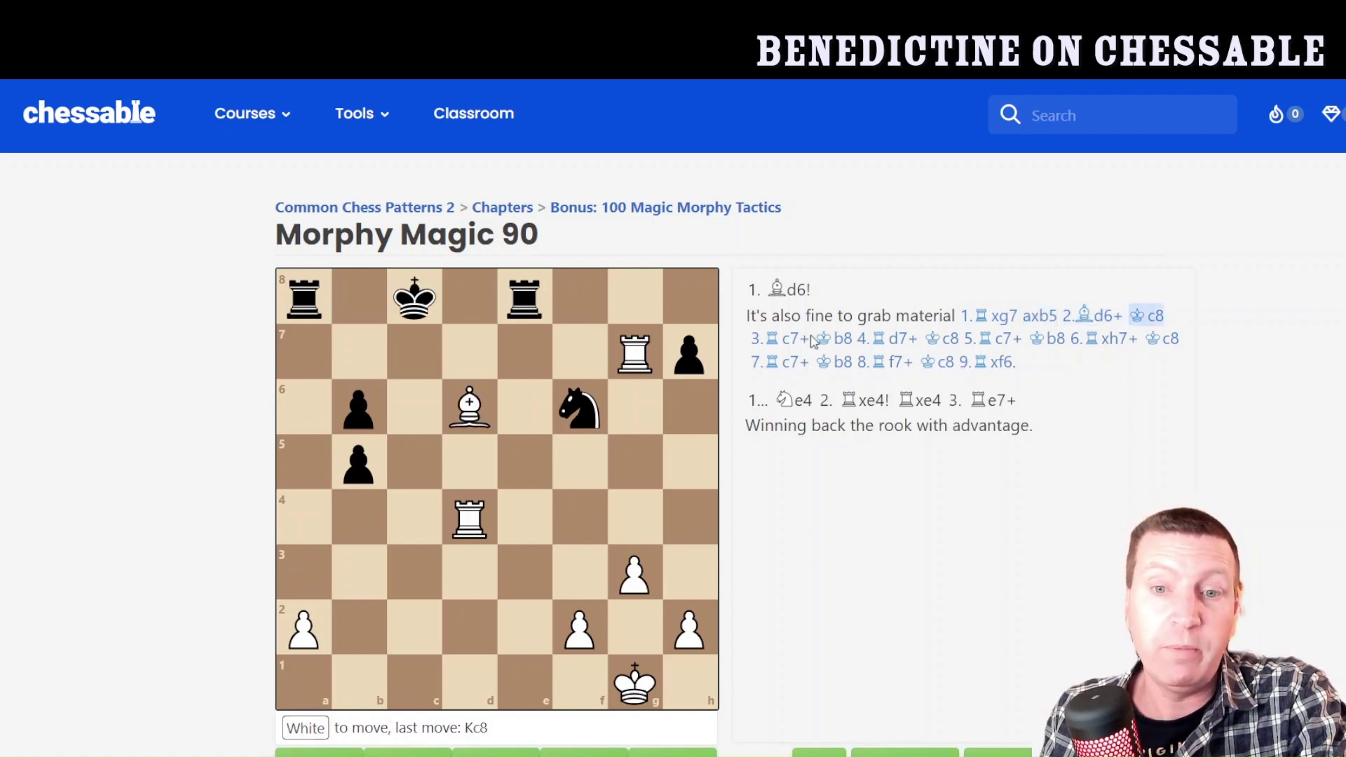
pyautogui.click(788, 340)
pyautogui.click(843, 340)
pyautogui.click(884, 341)
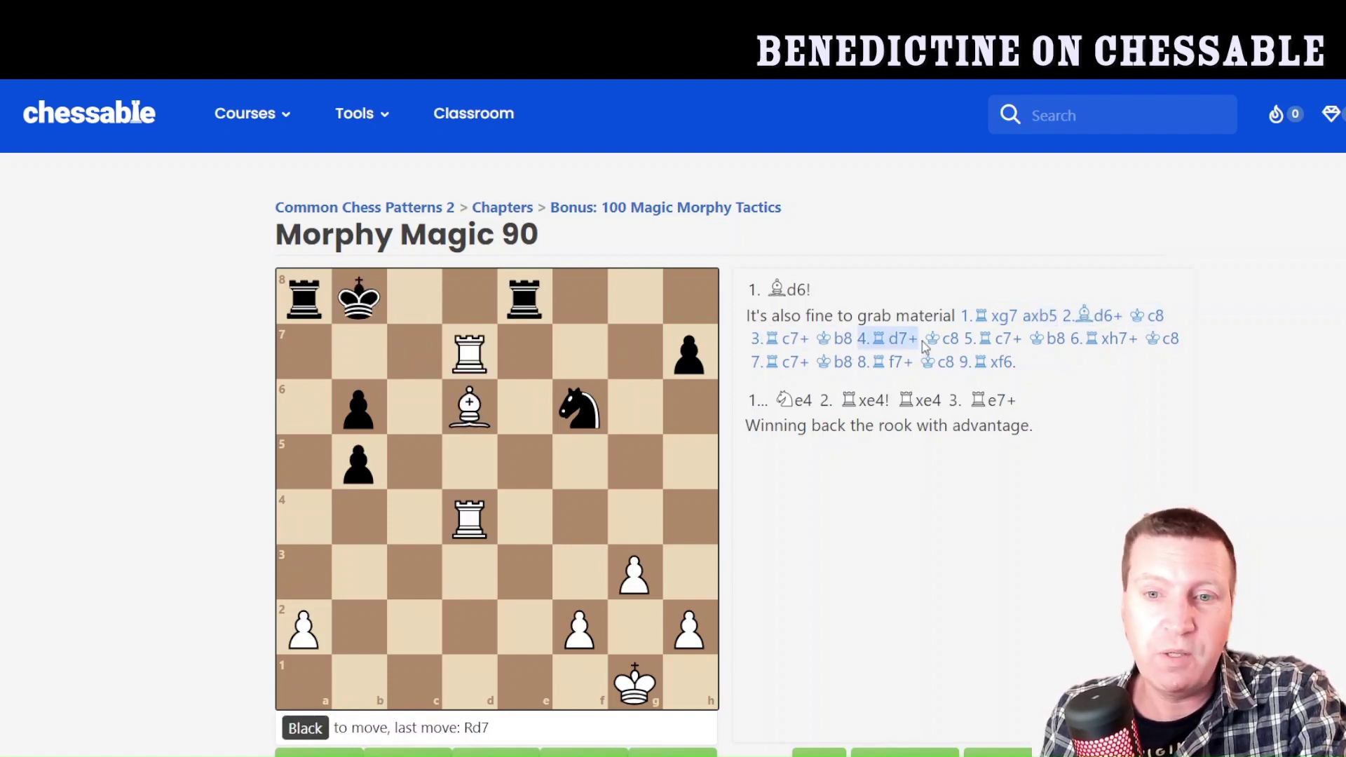
pyautogui.click(944, 340)
pyautogui.click(1007, 338)
pyautogui.click(1054, 339)
pyautogui.click(1114, 338)
pyautogui.click(1164, 339)
# Continue the side line with 7.Rc7+ Kb8 8.Rf7+ Kc8 9.Rxf6
pyautogui.moveTo(789, 363); pyautogui.dragTo(804, 365)
pyautogui.click(796, 361)
pyautogui.click(841, 361)
pyautogui.click(895, 361)
pyautogui.click(942, 361)
pyautogui.click(995, 361)
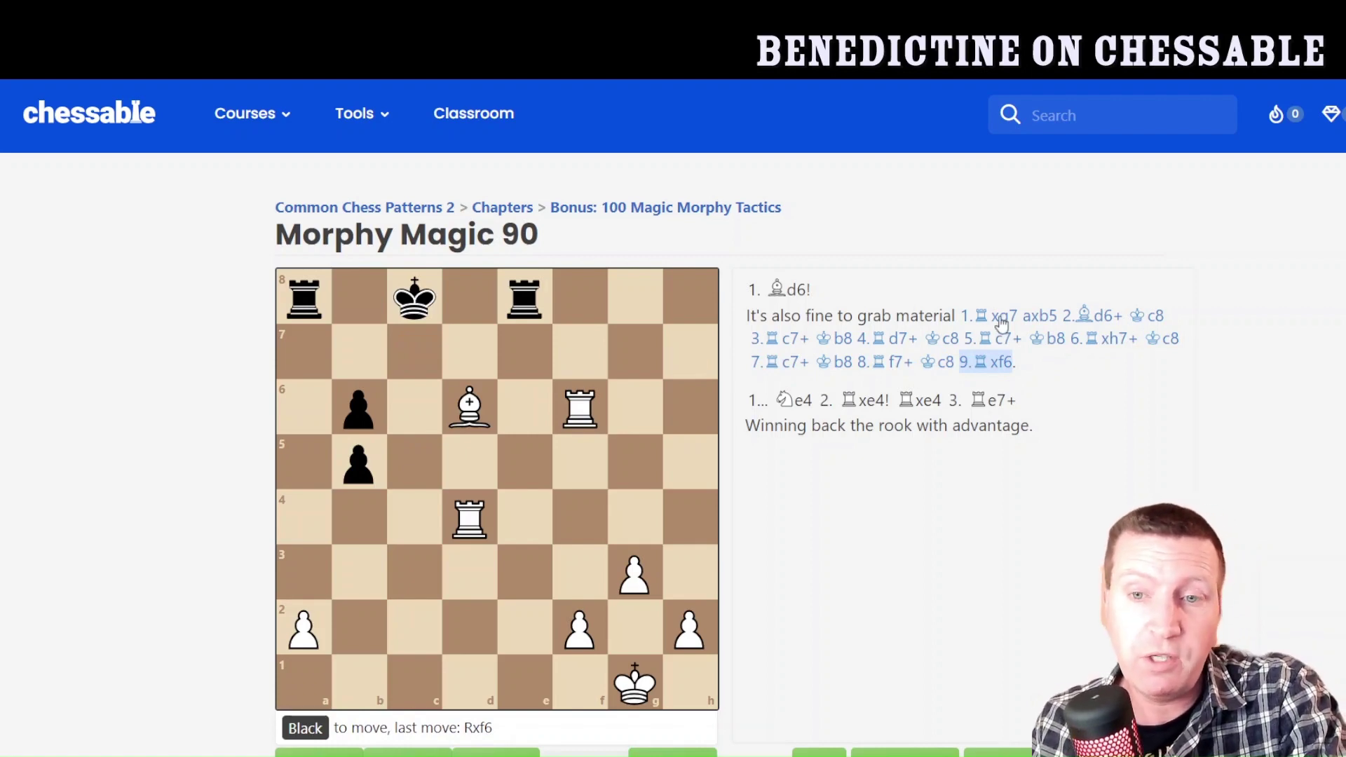
# Return the board to the main-line position after 1.Bd6!
pyautogui.click(790, 289)
pyautogui.click(410, 752)
pyautogui.click(570, 752)
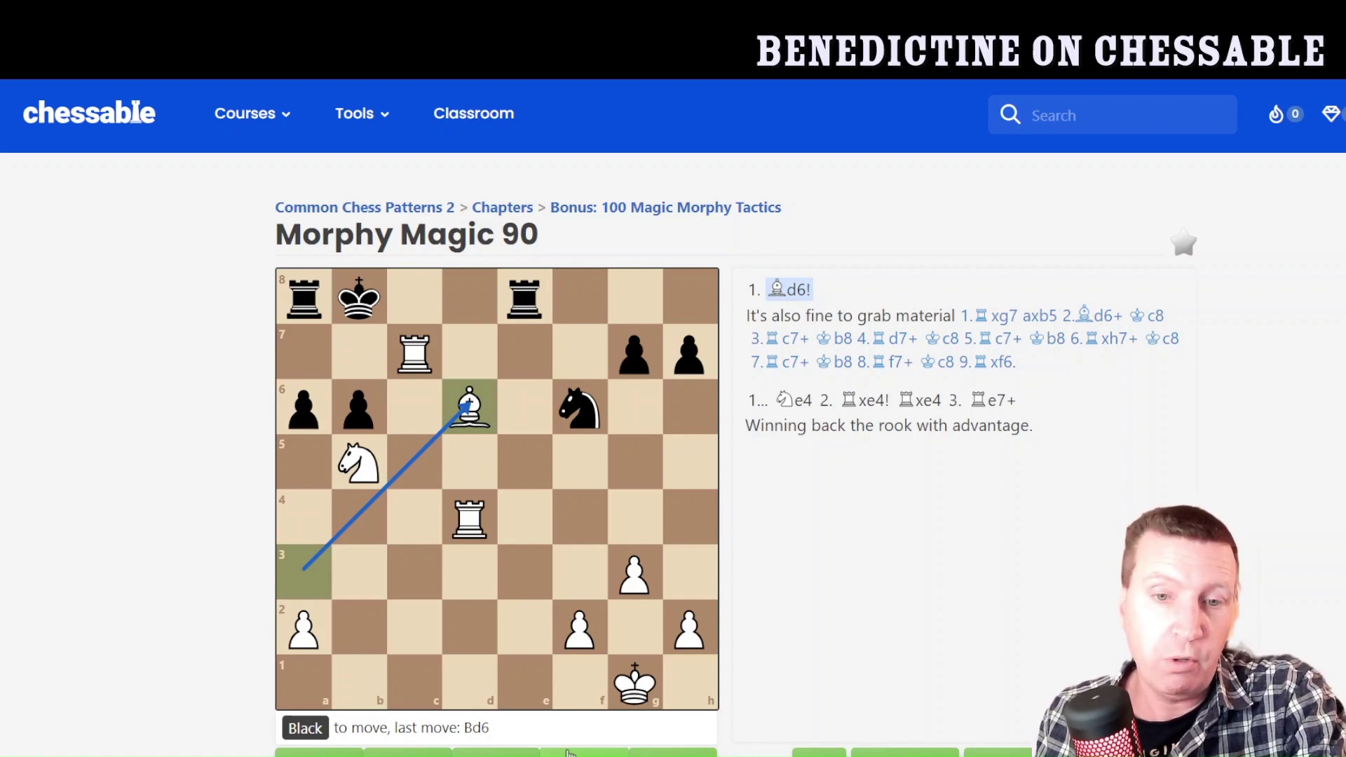
pyautogui.click(570, 752)
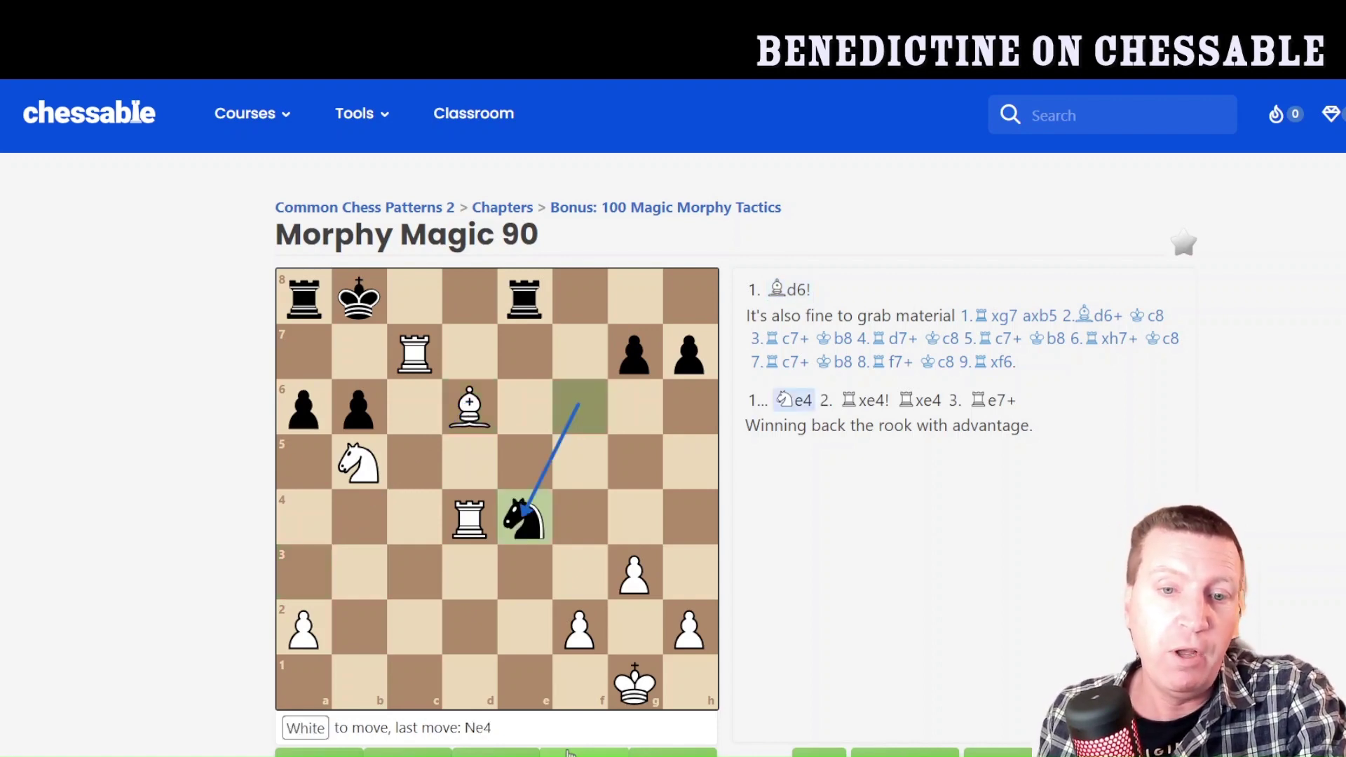
pyautogui.click(569, 752)
pyautogui.click(569, 752)
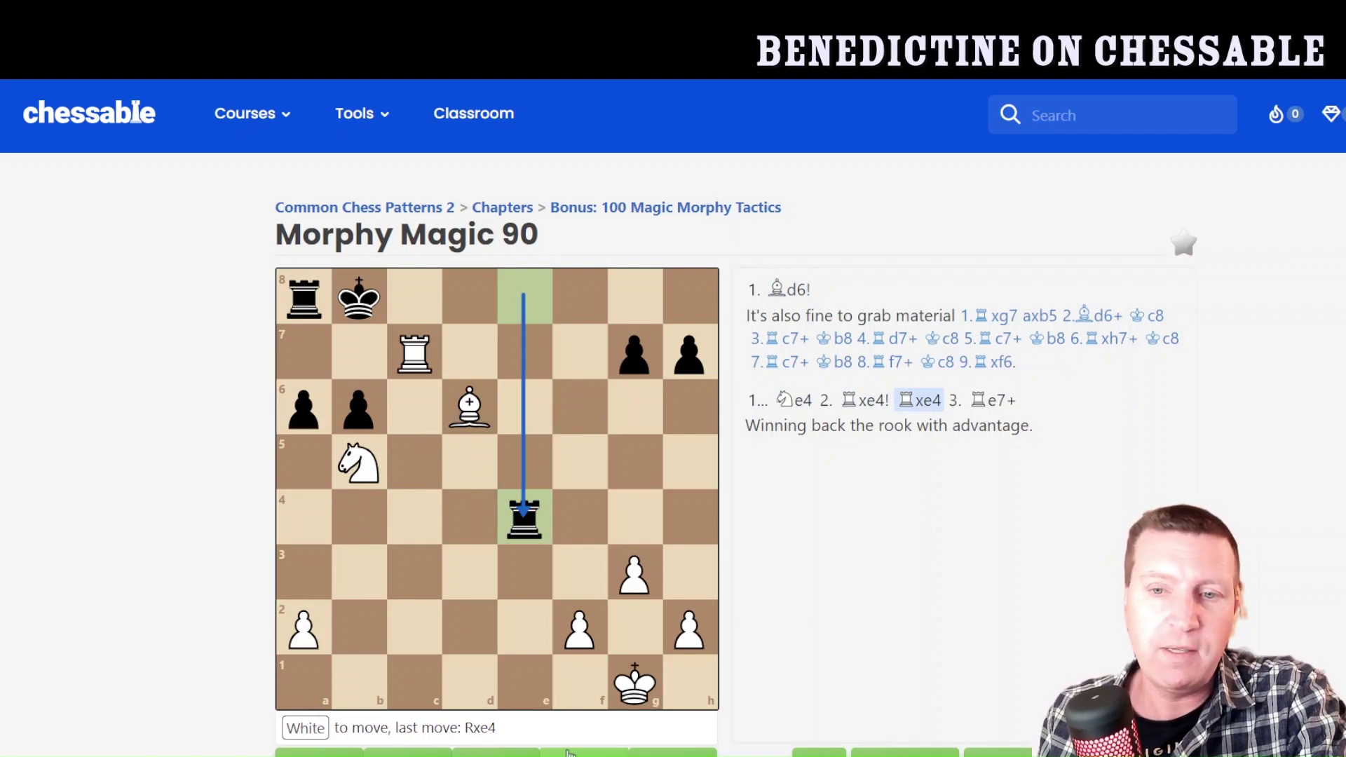
pyautogui.click(569, 752)
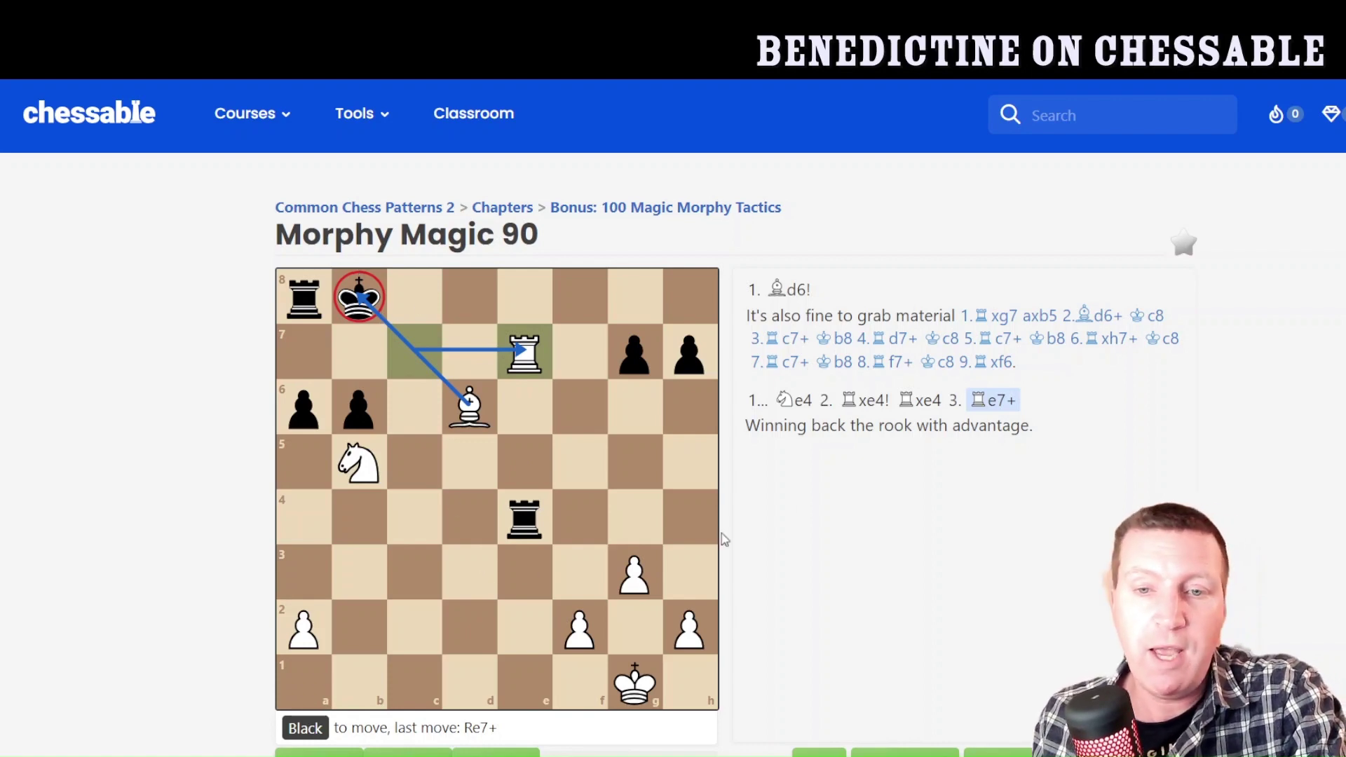
pyautogui.click(792, 407)
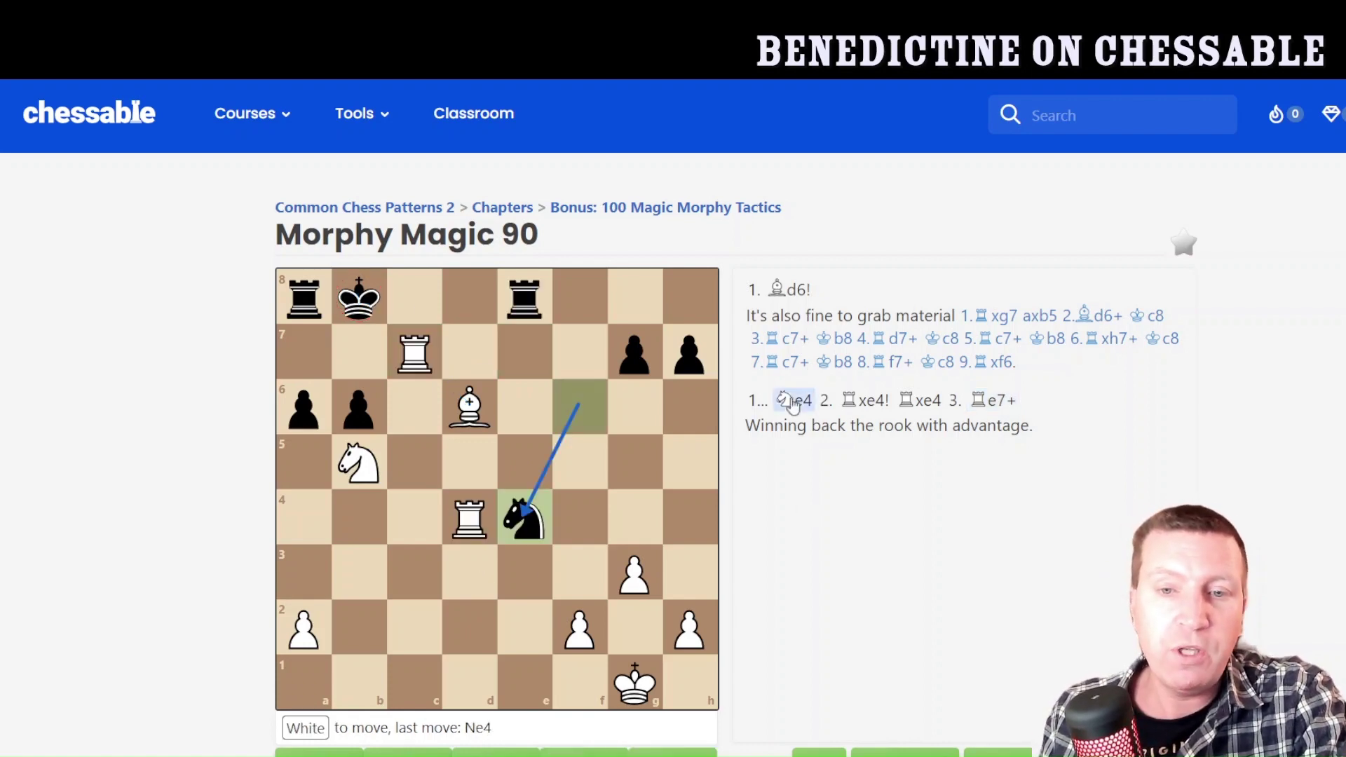
pyautogui.click(790, 289)
pyautogui.click(487, 752)
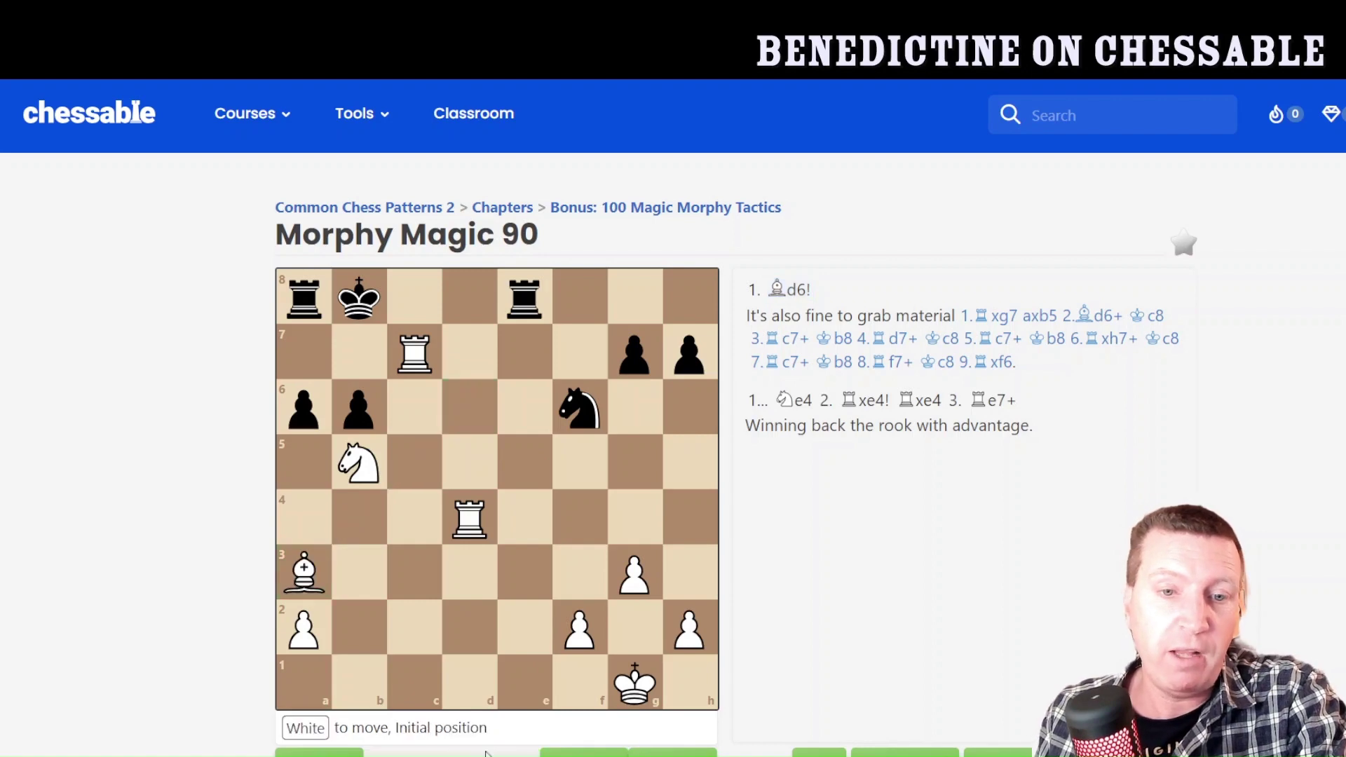
pyautogui.click(594, 753)
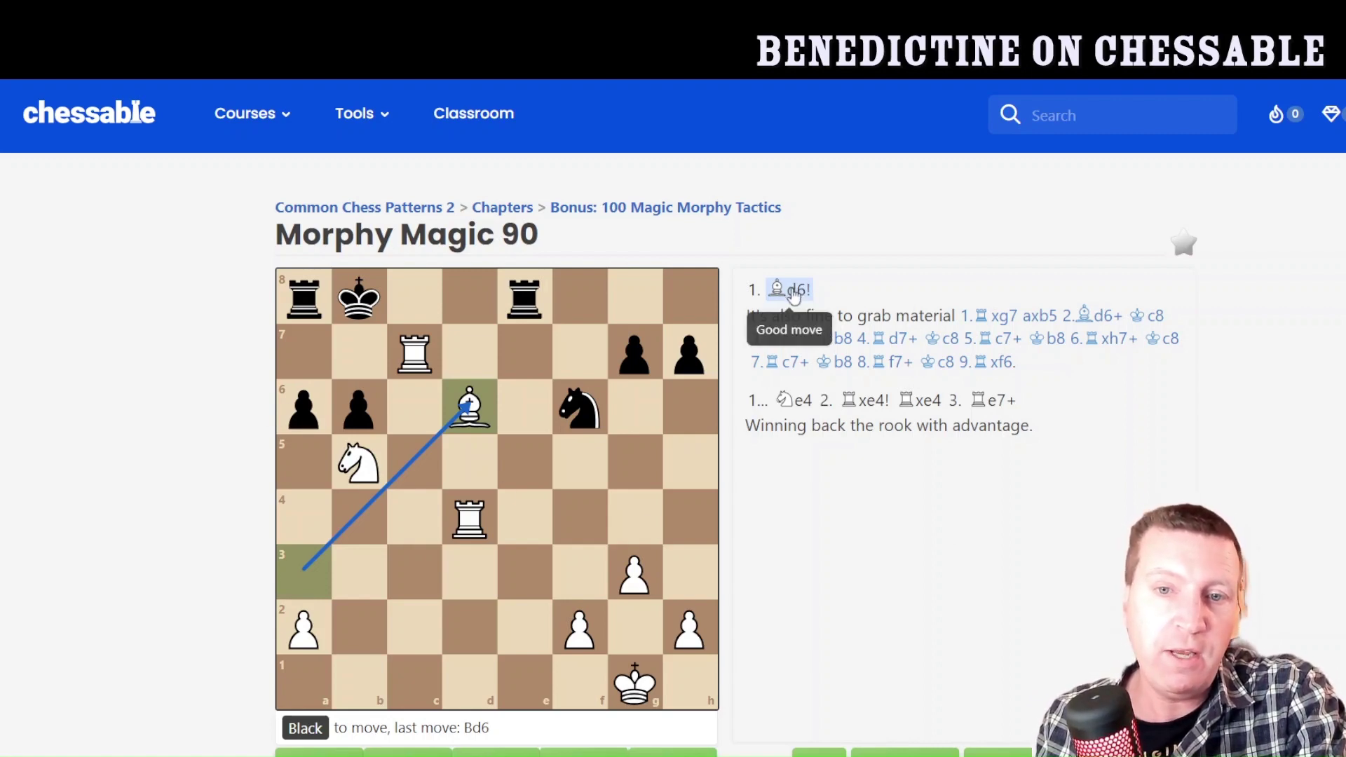
pyautogui.click(929, 407)
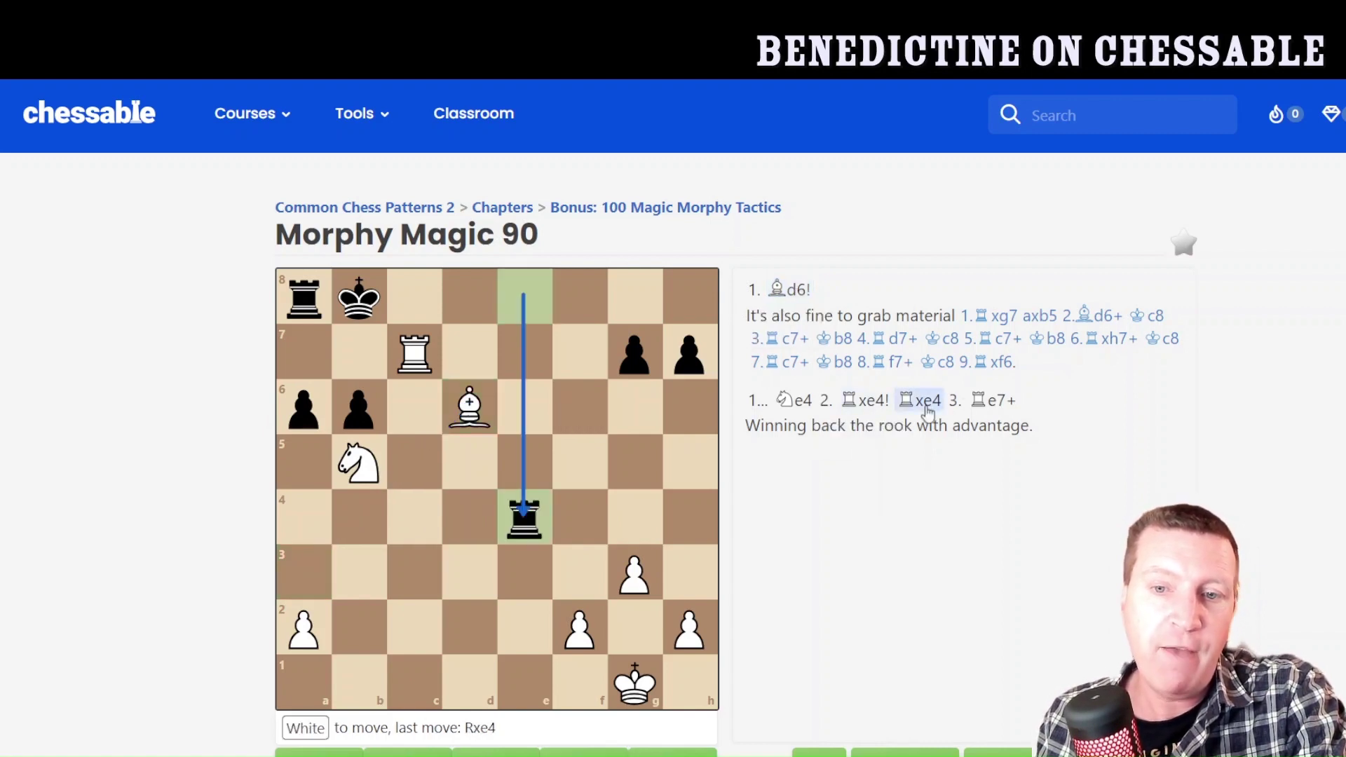
pyautogui.click(991, 405)
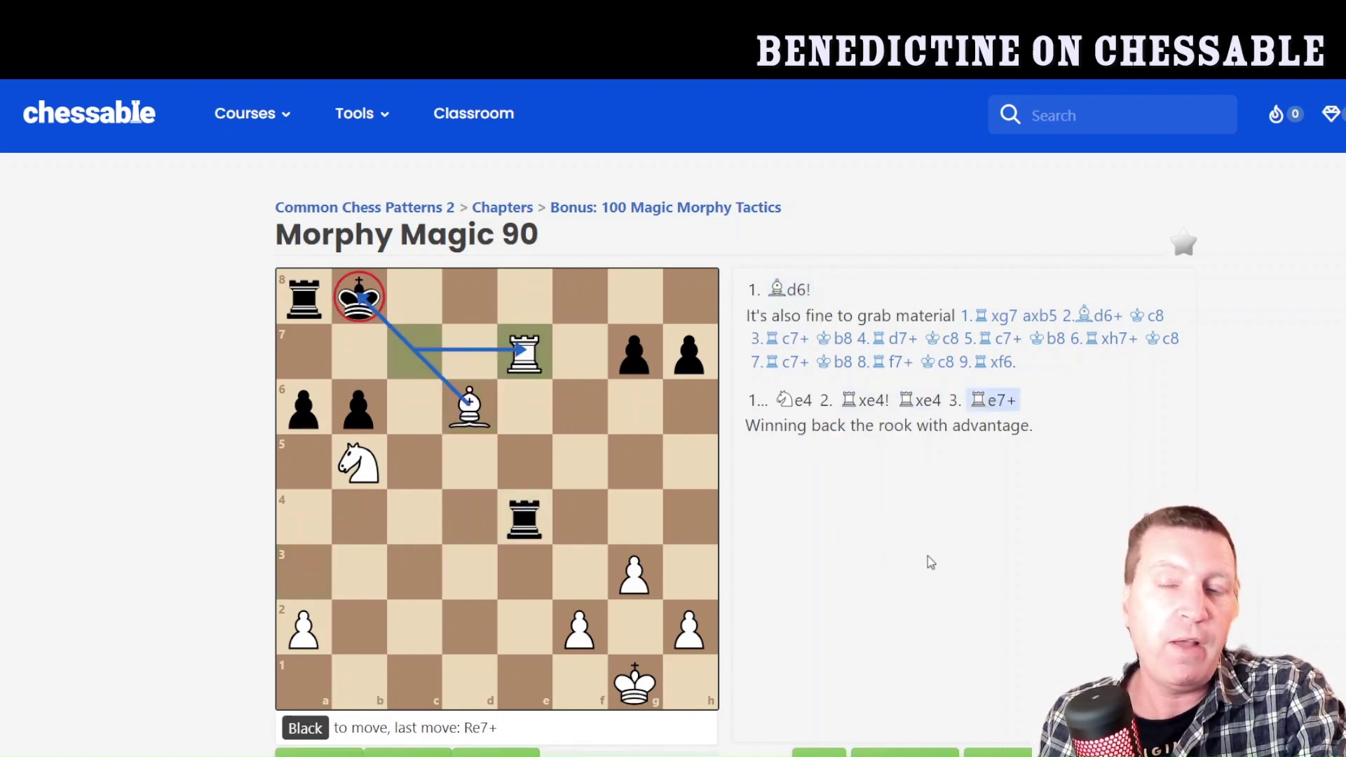
pyautogui.click(797, 293)
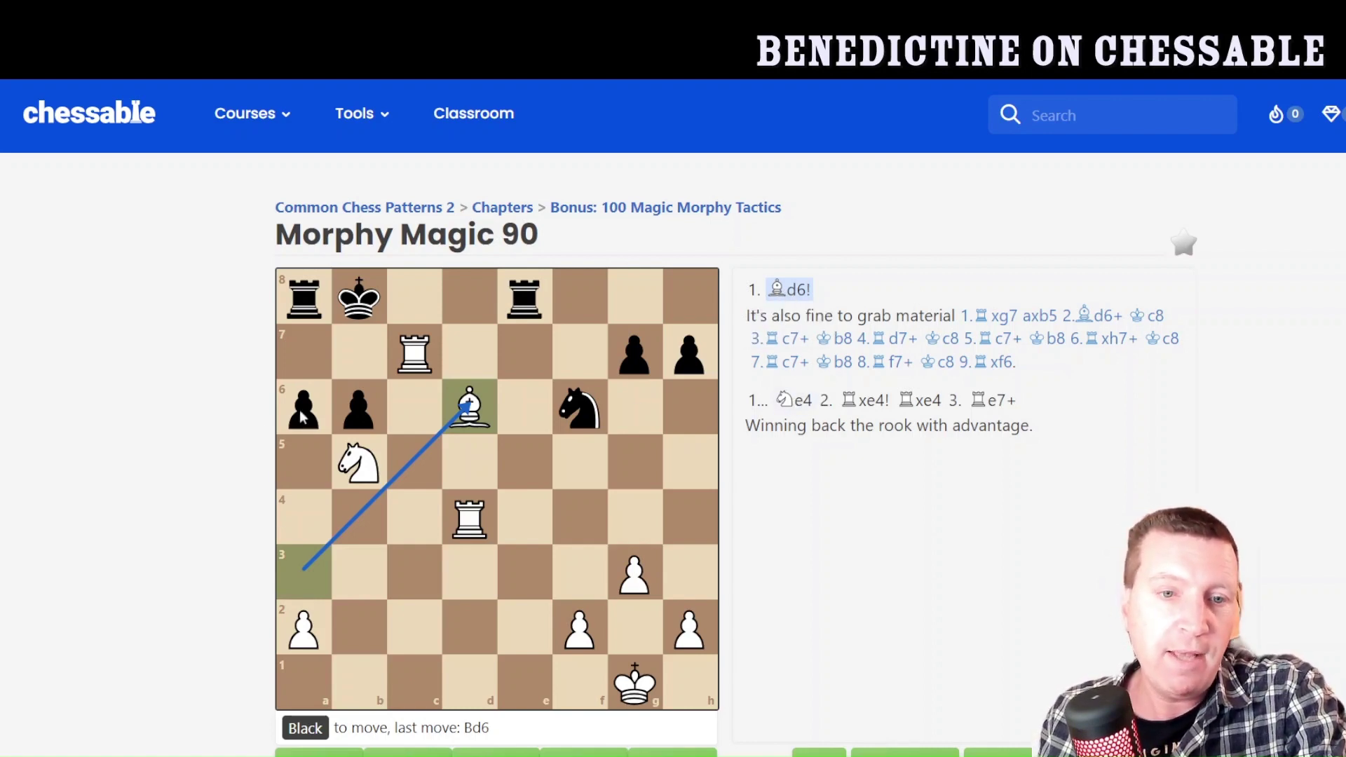
# Open Edit Variation under Repertoire Admin for the Morphy Magic 90 puzzle
pyautogui.scroll(-1, 199, 471)
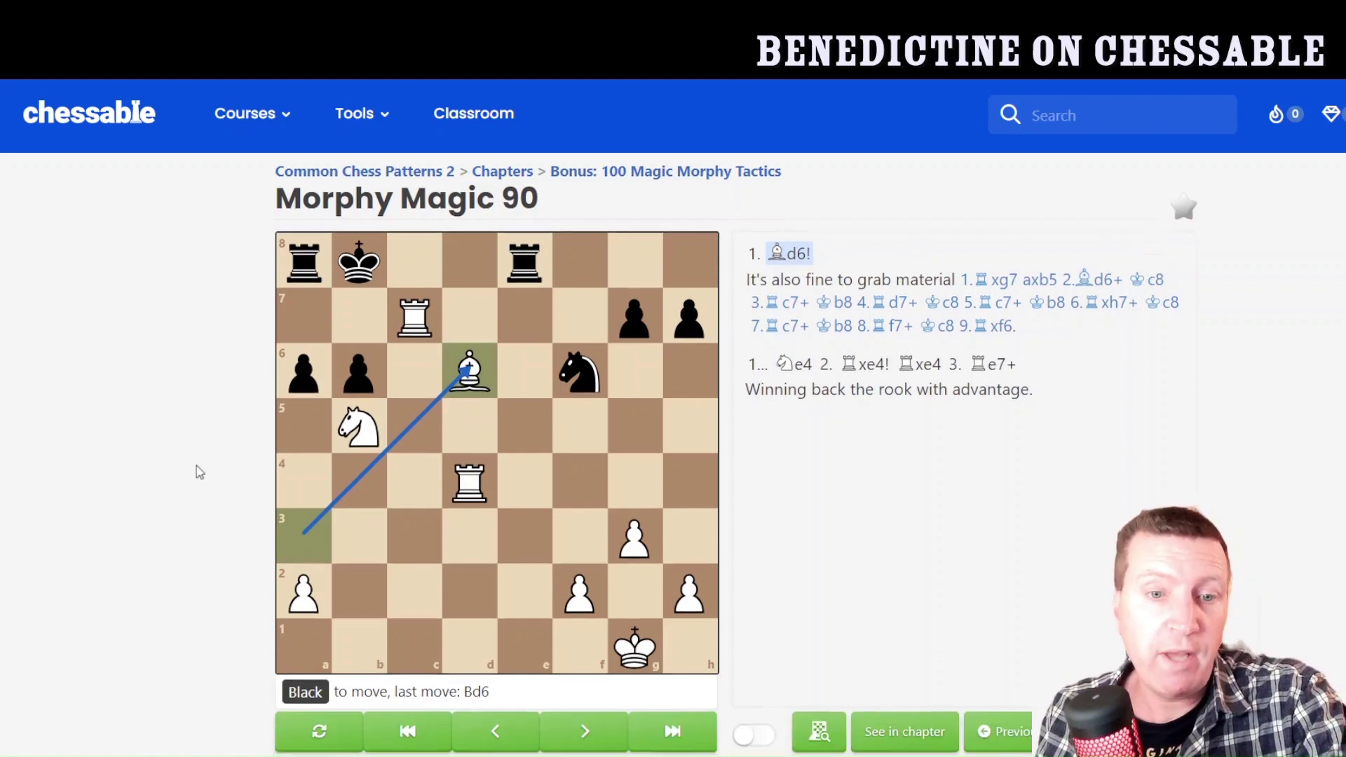
pyautogui.scroll(-10, 196, 473)
pyautogui.scroll(1, 196, 474)
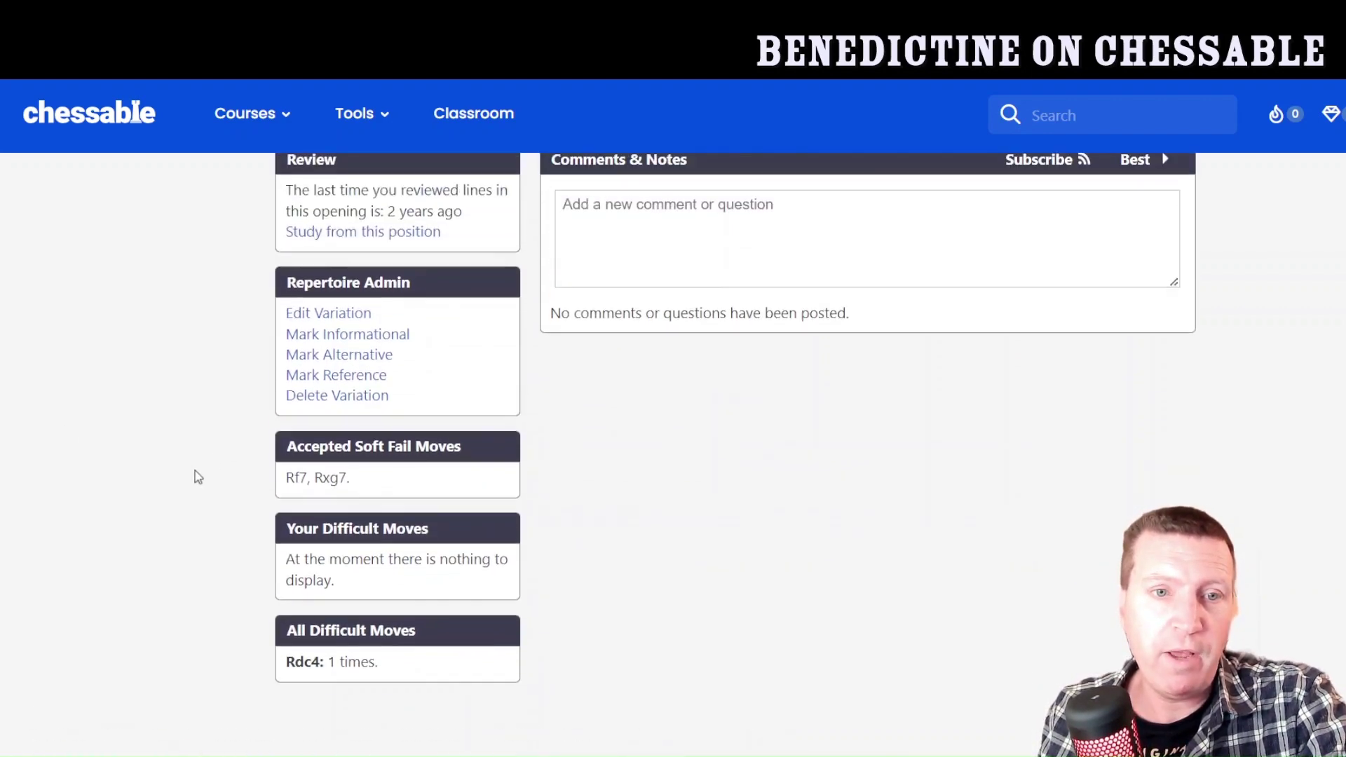
pyautogui.click(343, 319)
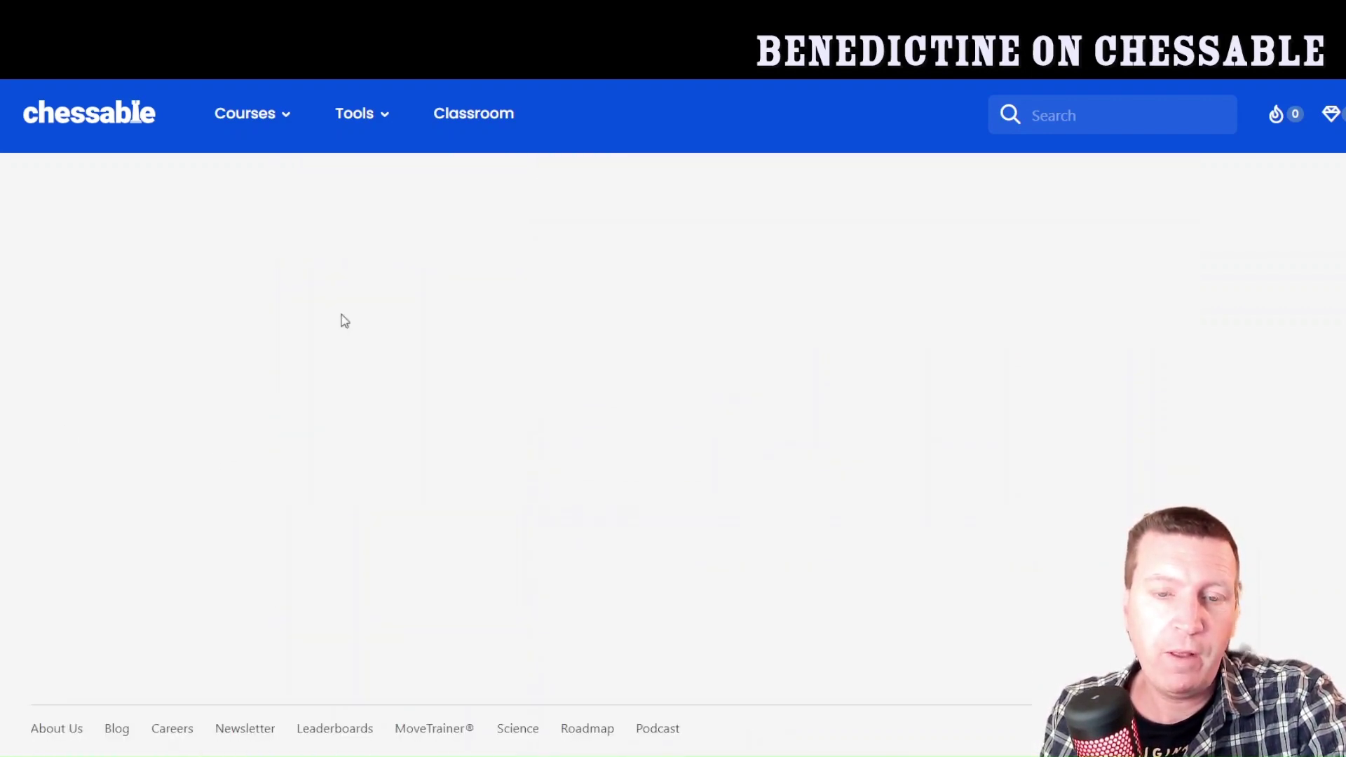
# Select 1.Bd6 in the editor's move list and scroll to Comments After Bd6
pyautogui.scroll(-8, 448, 378)
pyautogui.scroll(4, 466, 403)
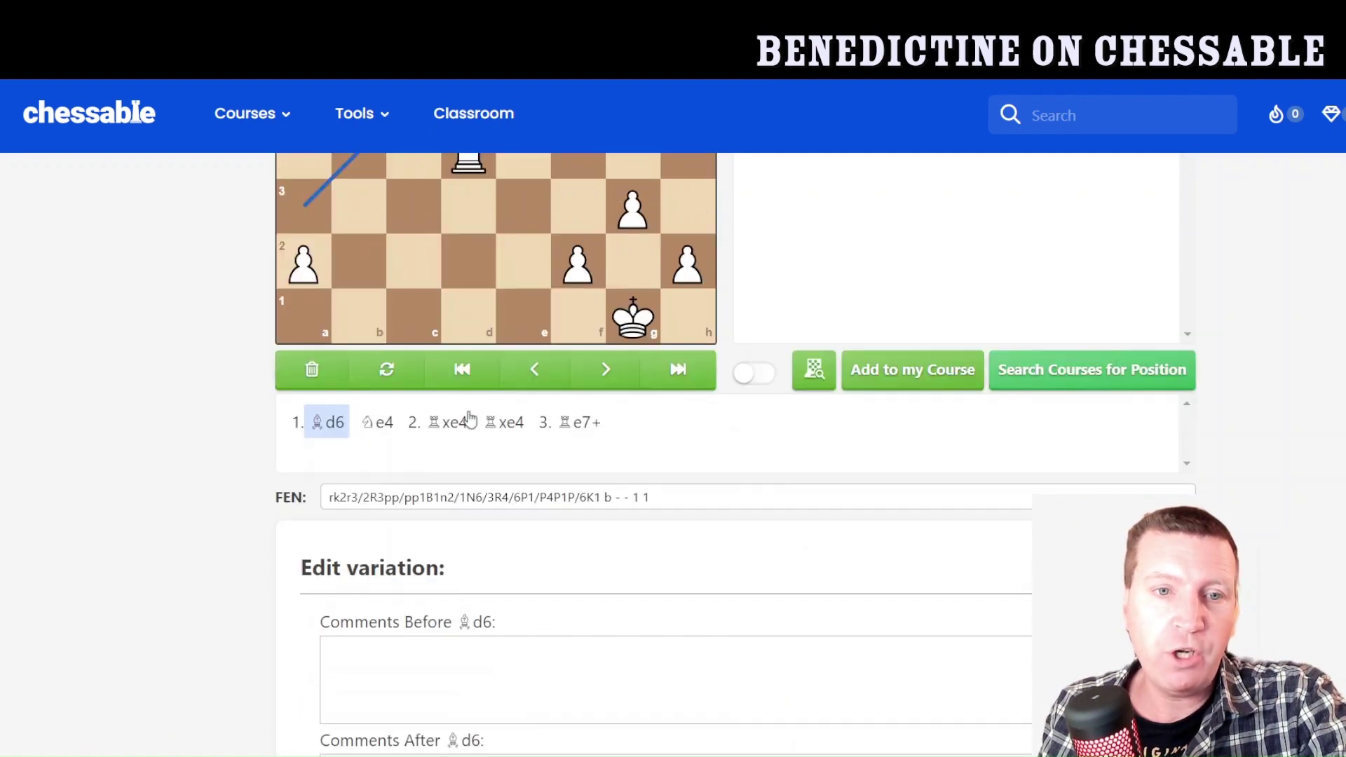
pyautogui.click(452, 424)
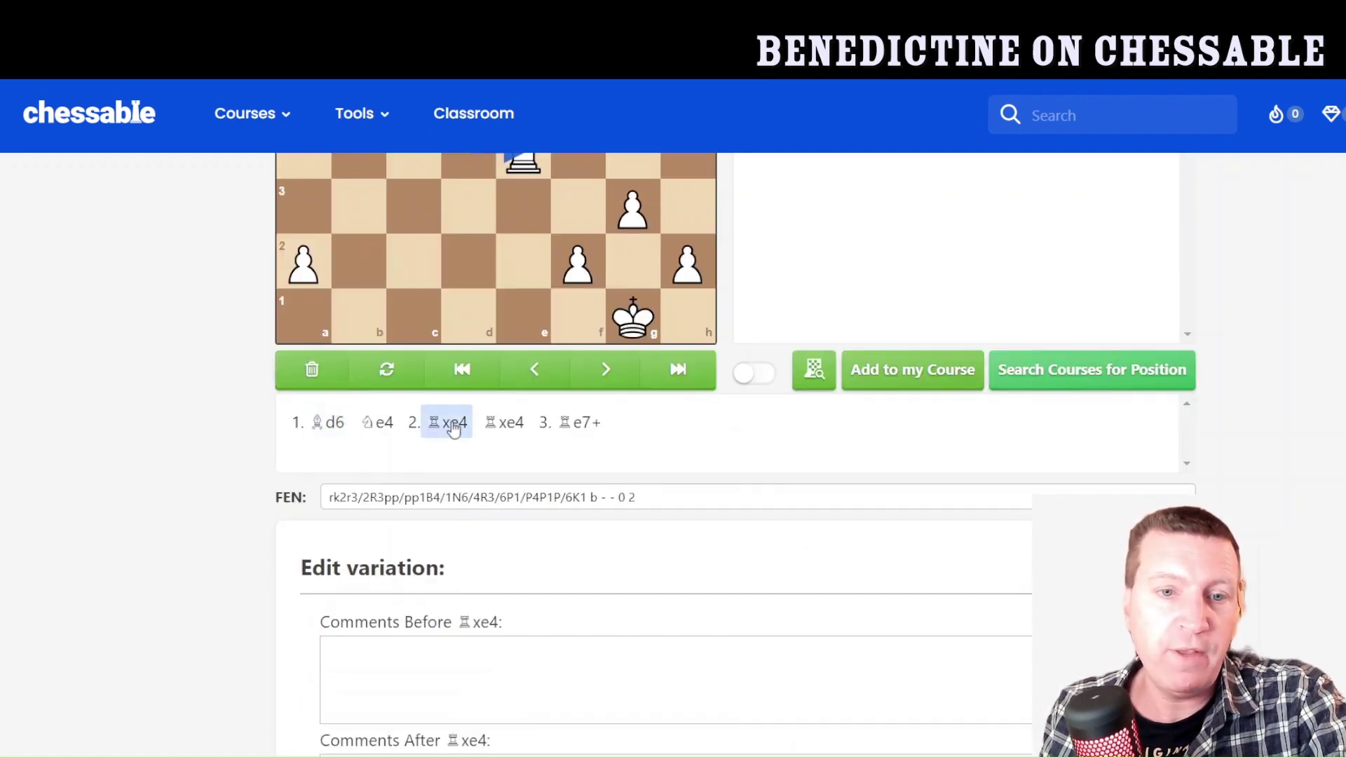
pyautogui.click(335, 429)
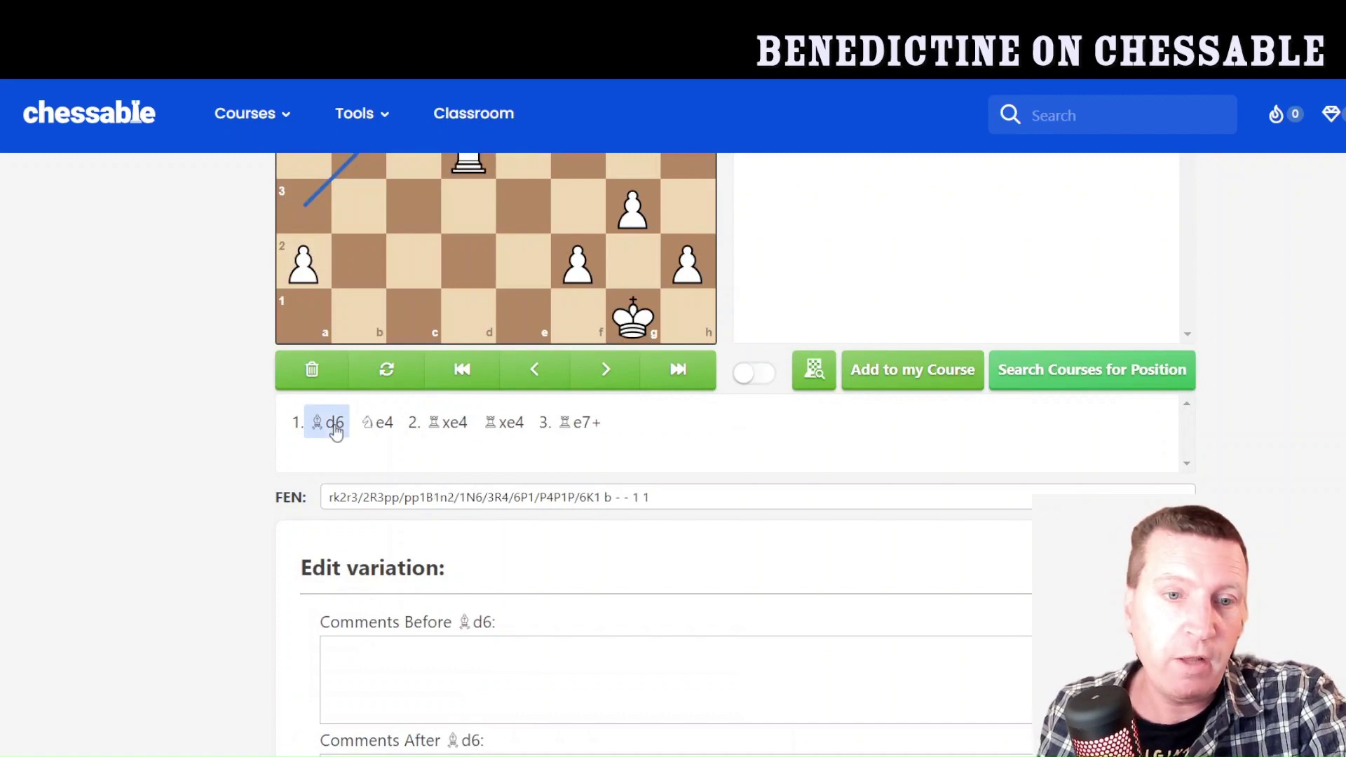
pyautogui.scroll(-6, 561, 468)
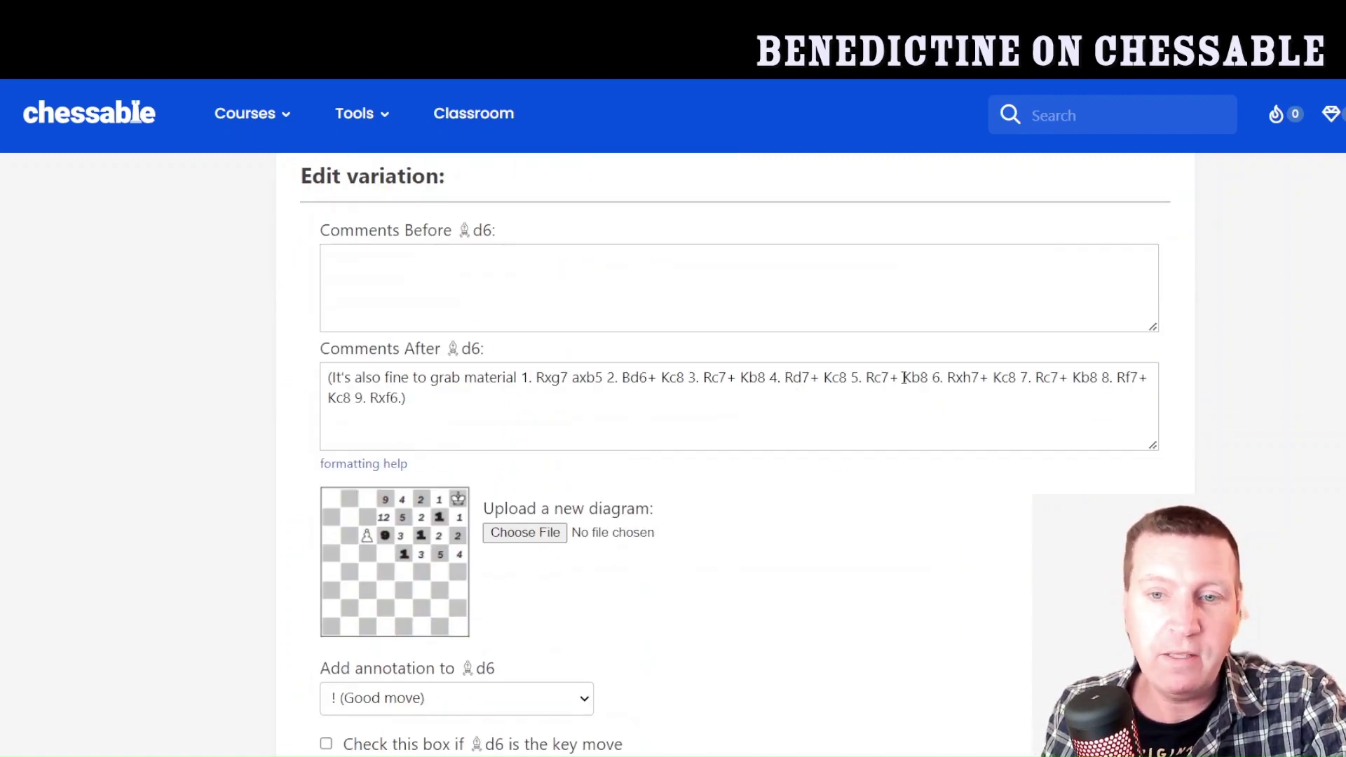
# Paste the 2.Re7+ and 2.Rxg7+ variation after the Bd6 comment, removing stray spaces before Bd6 and Kb8
pyautogui.click(425, 405)
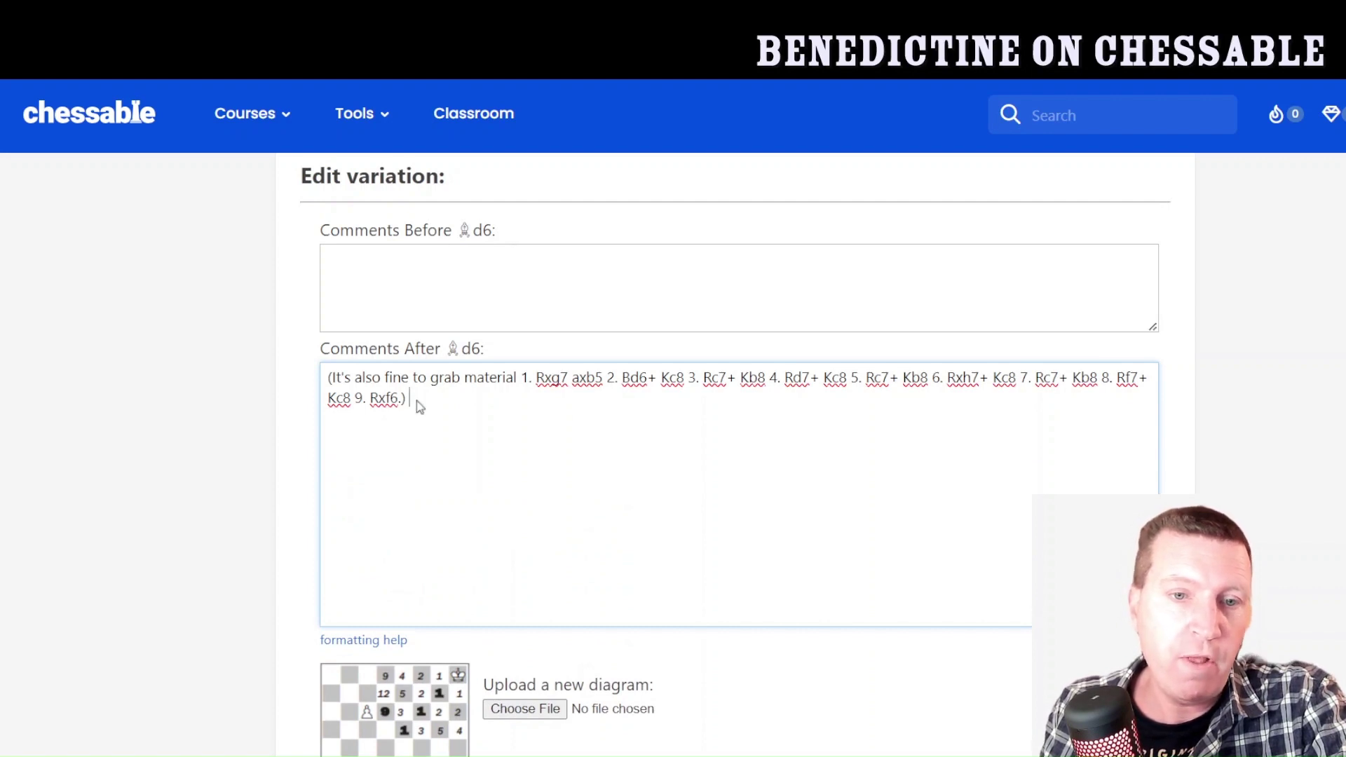
pyautogui.write("(The variation 1. Bd6 axb5 2. Re7+ allows repetition but doesn't win the rook as on 2... Kc8 3. Rxe8? Nxe8. Going back 3. Rc7+ to reset up a windmill. So more directly 2. Rxg7+ Kc8 3. Rc7+ forces 3... Kb8 allowing another pawn with 4. Rxh7+ or be mated on d8.)")
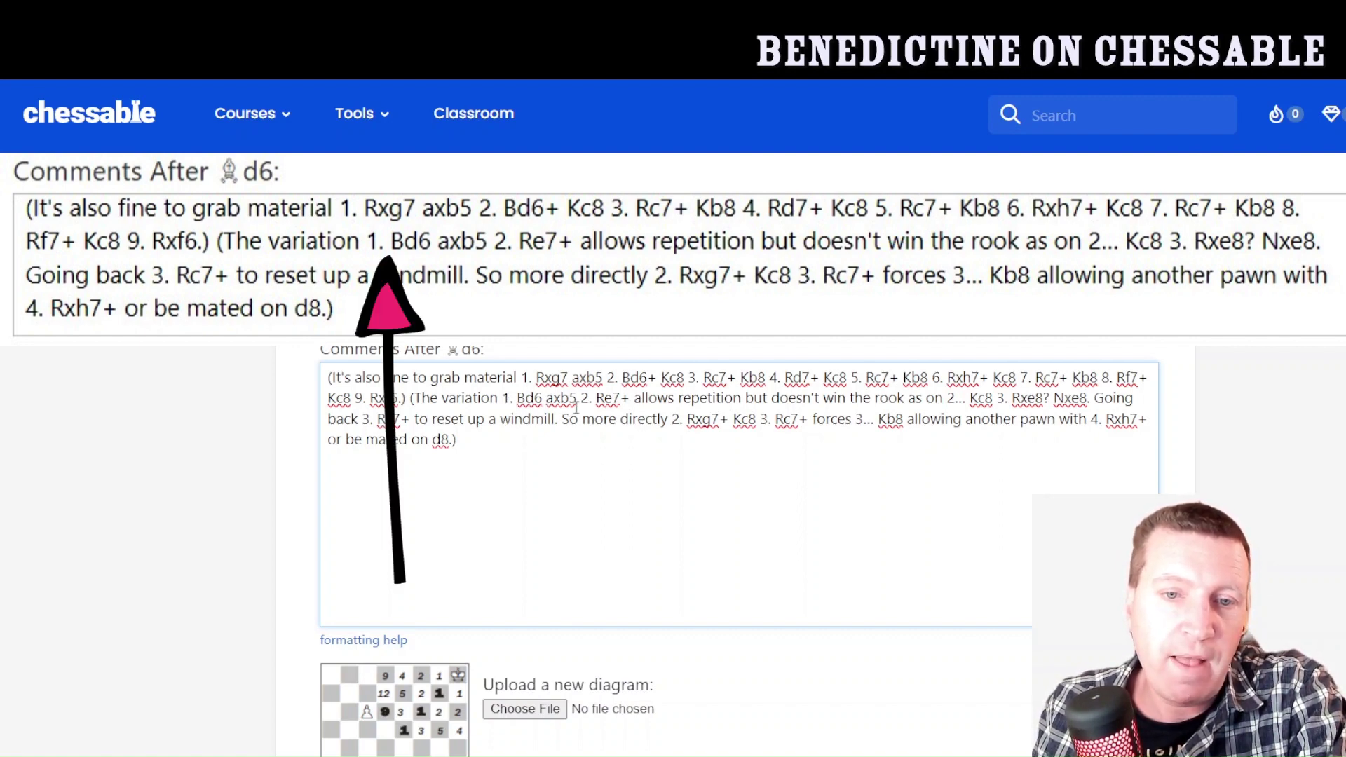
pyautogui.click(519, 398)
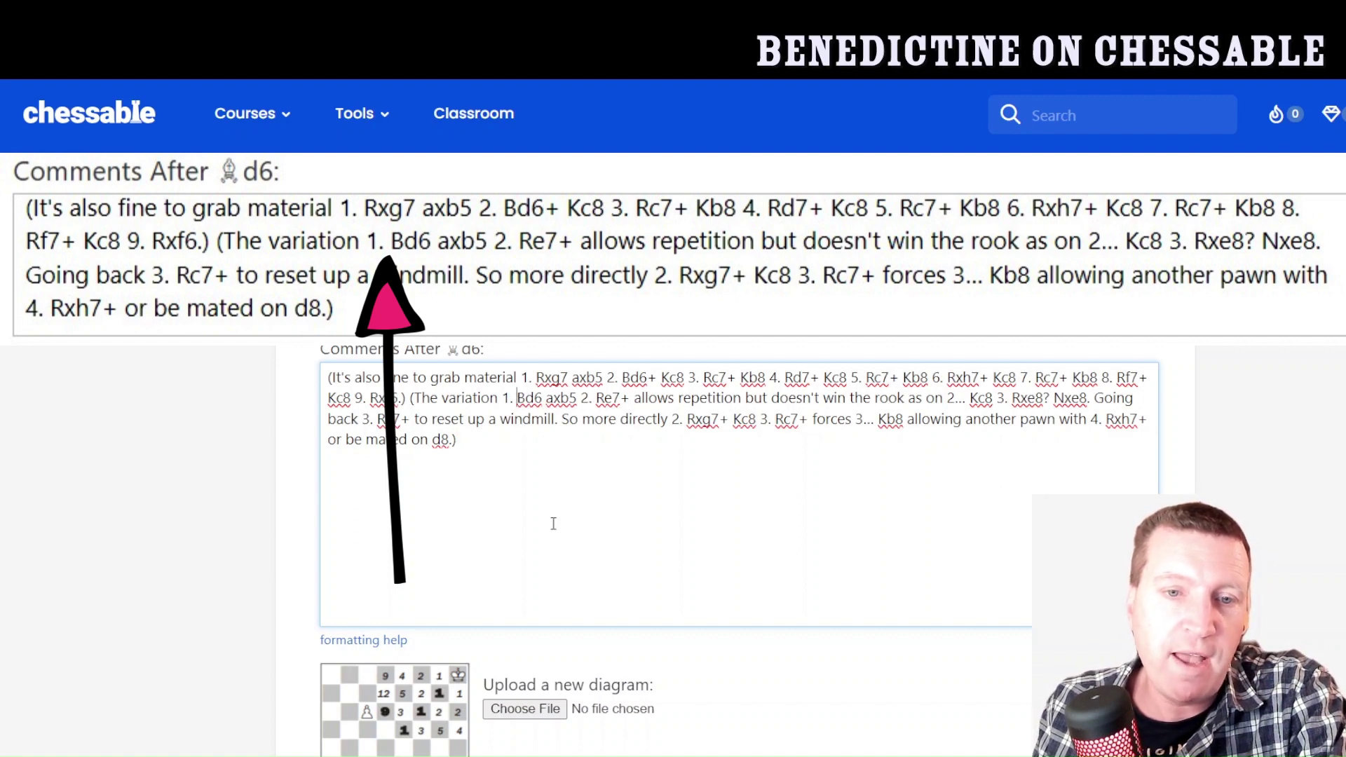
pyautogui.press('BackSpace')
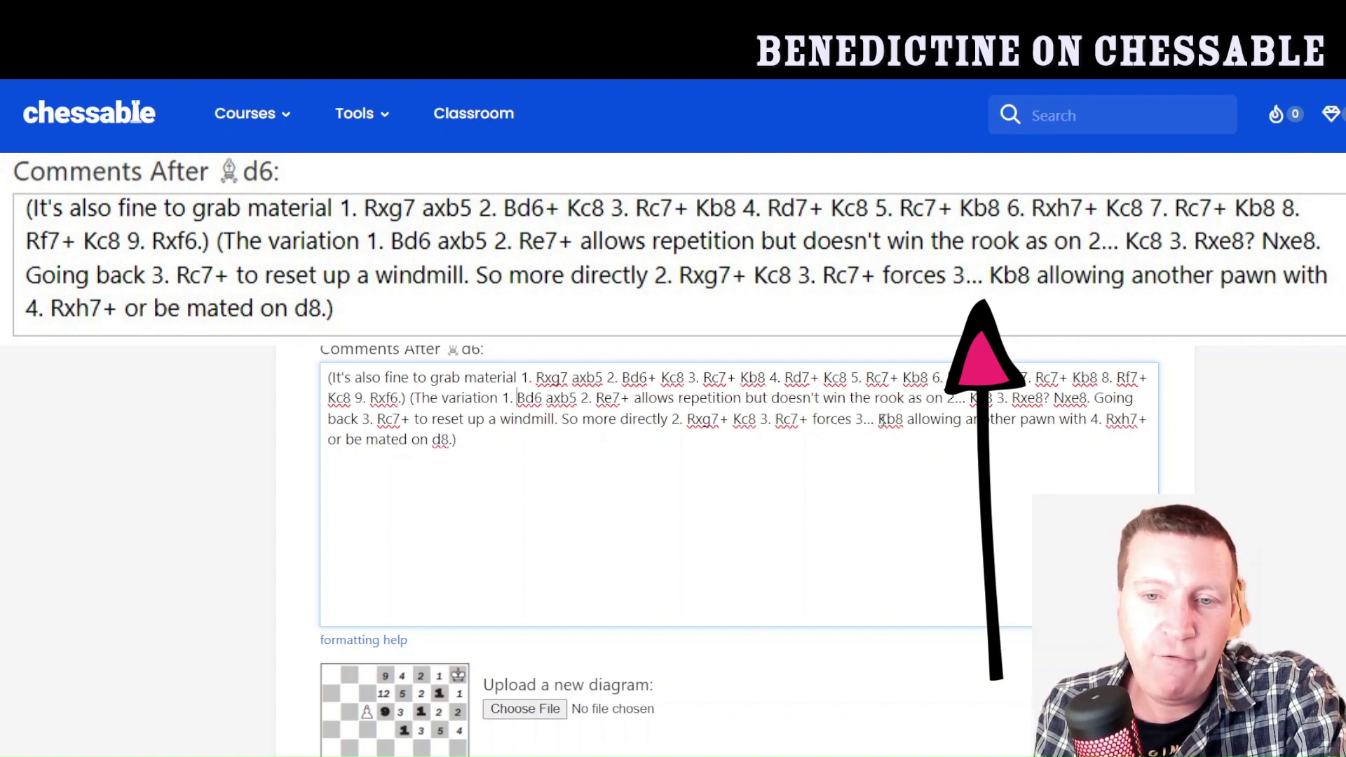
pyautogui.press('BackSpace')
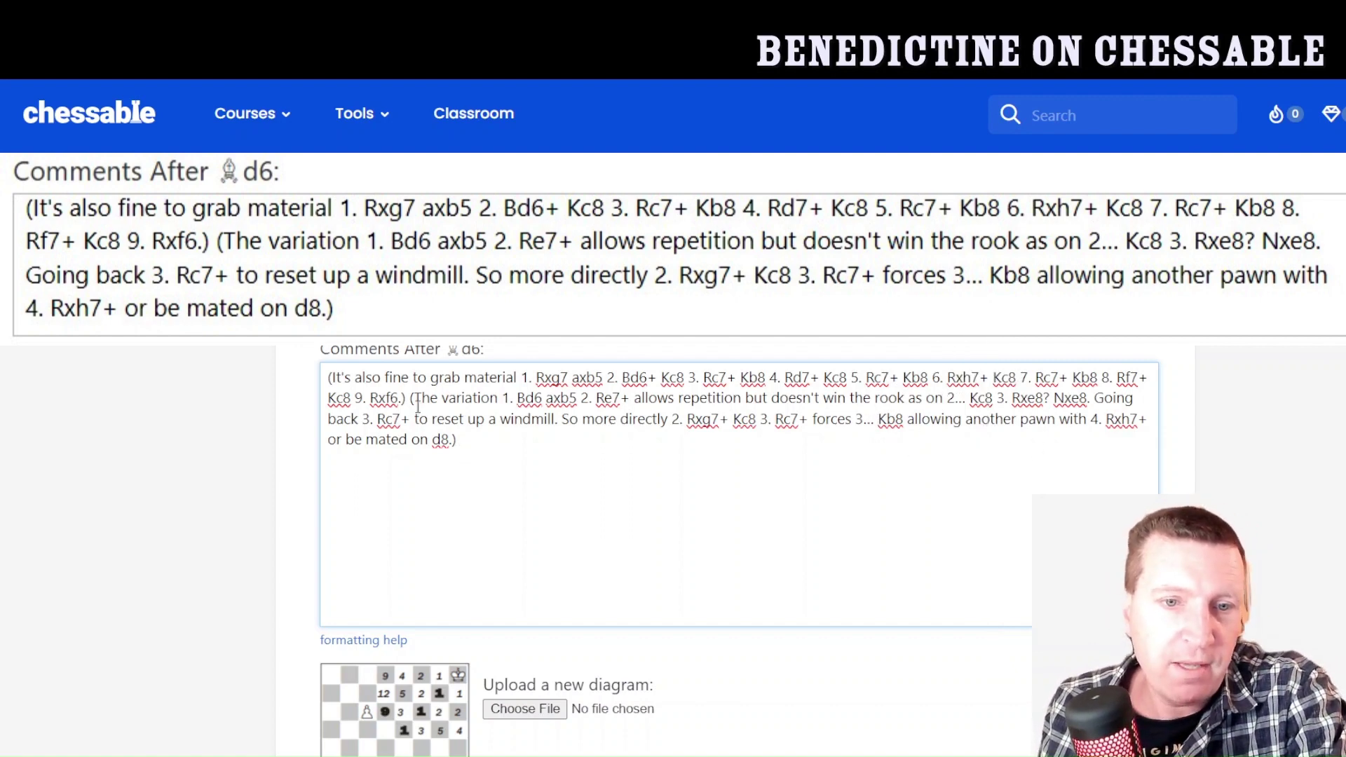
pyautogui.scroll(-12, 463, 495)
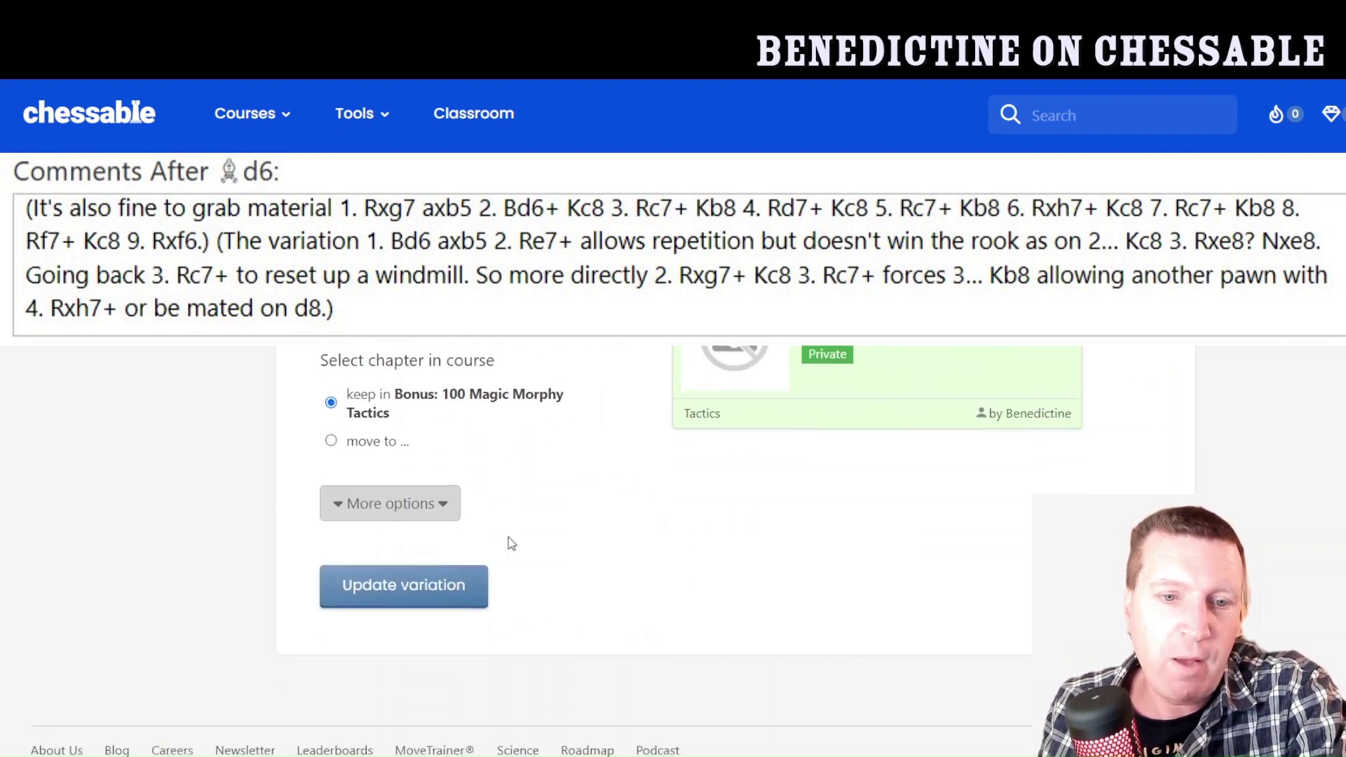
# Save the updated variation, confirm, and view the updated Morphy Magic 90 puzzle
pyautogui.click(436, 585)
pyautogui.click(779, 549)
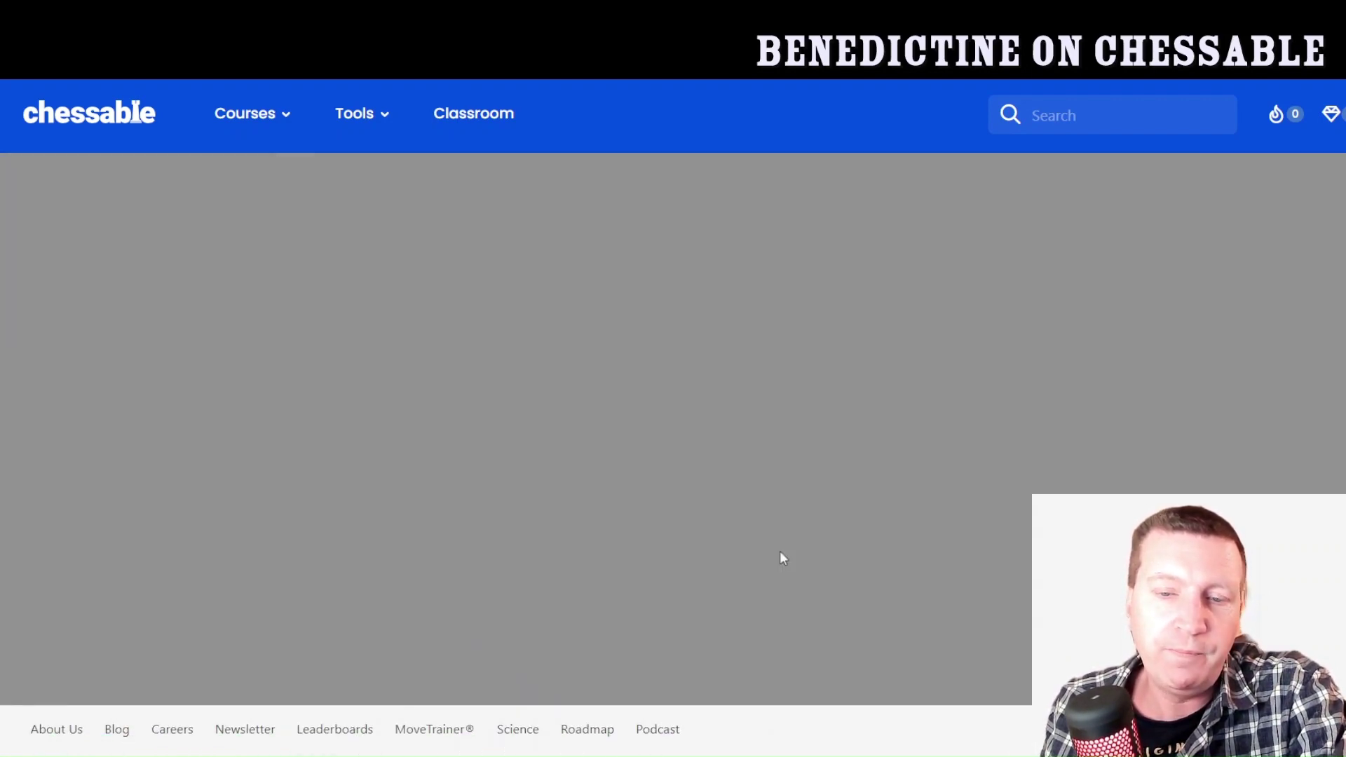
pyautogui.click(782, 558)
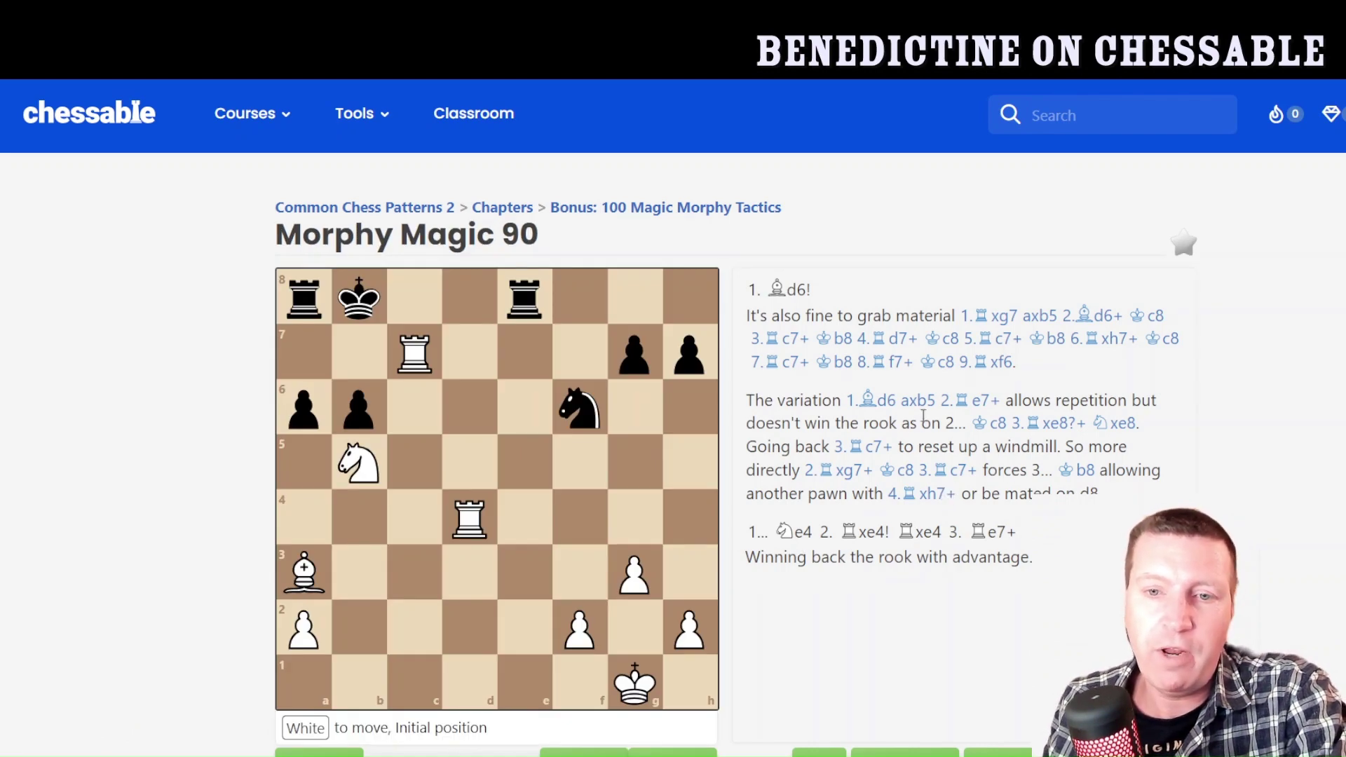
# Replay the new line 1.Bd6 axb5 2.Re7+ Kc8 3.Rxe8 Nxe8 on the board
pyautogui.click(882, 410)
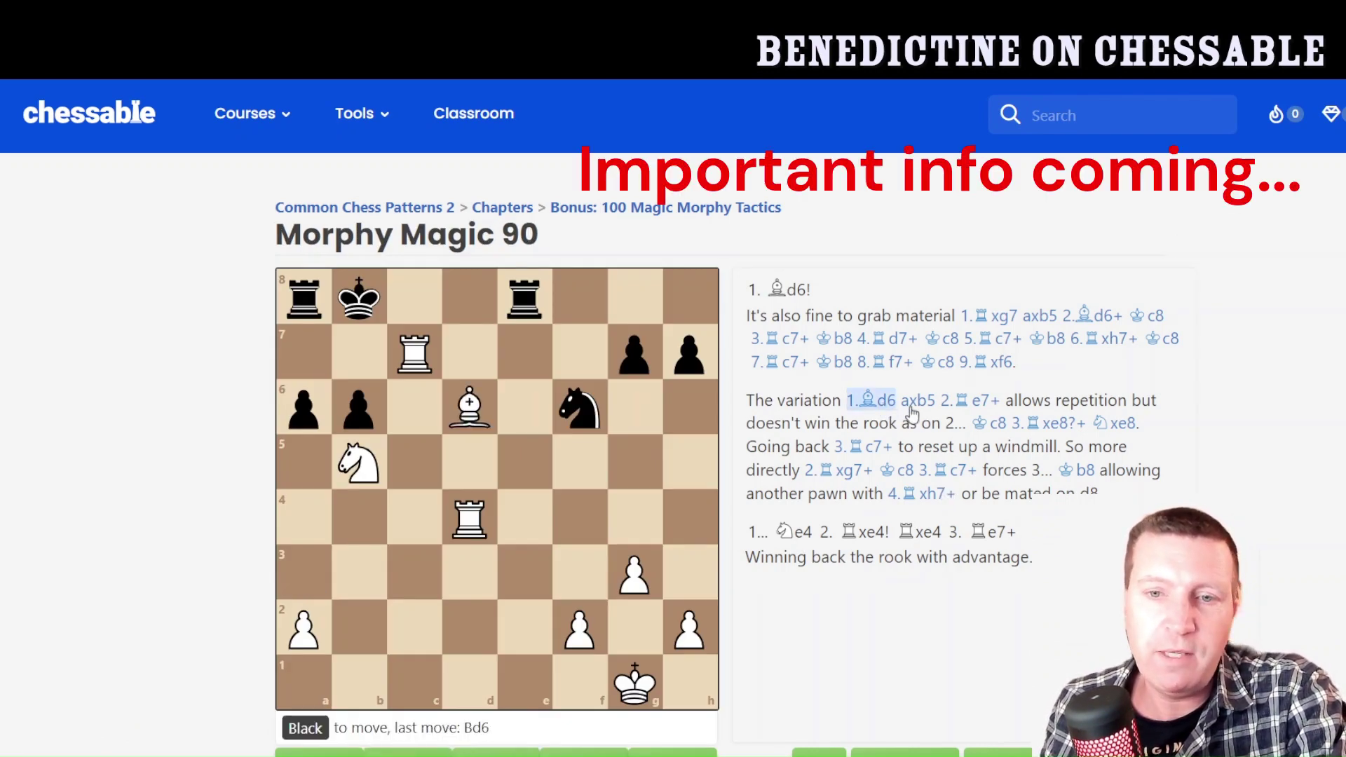
pyautogui.click(914, 411)
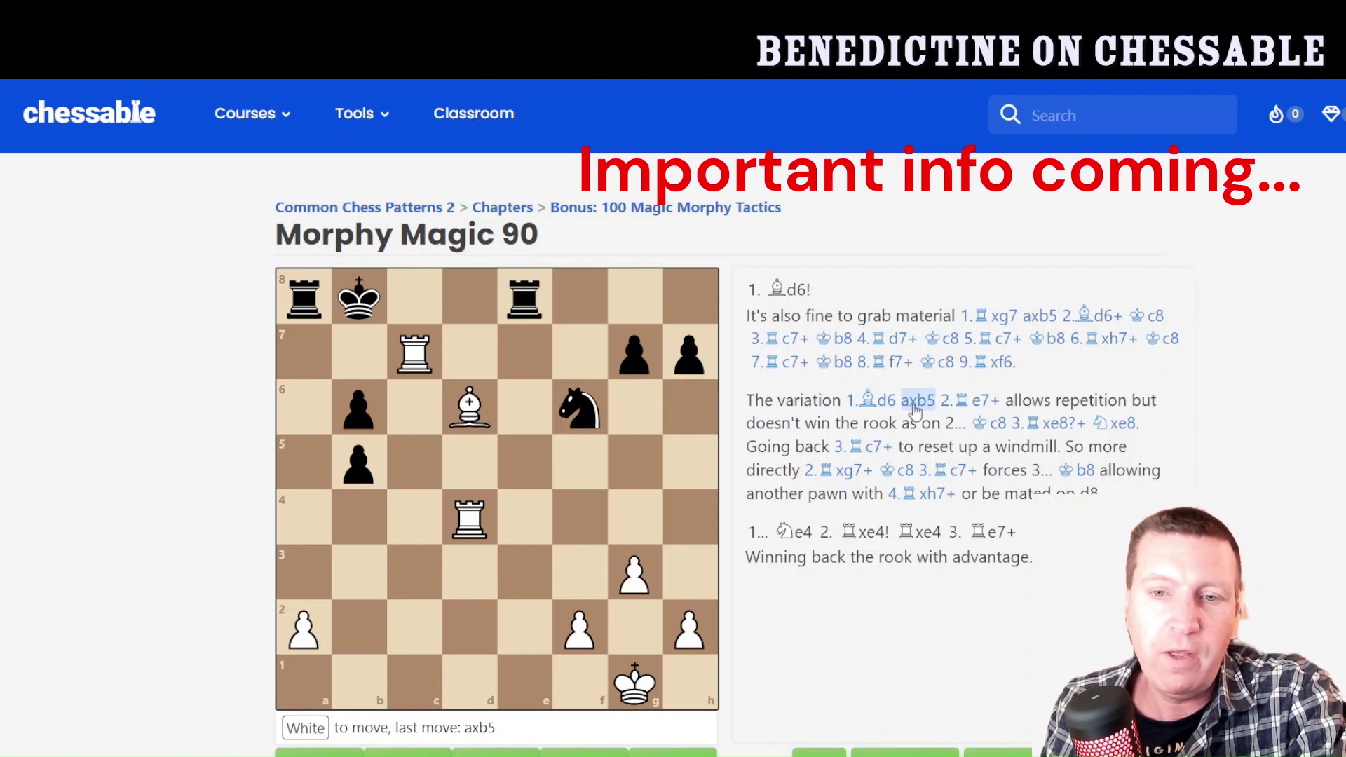
pyautogui.click(976, 410)
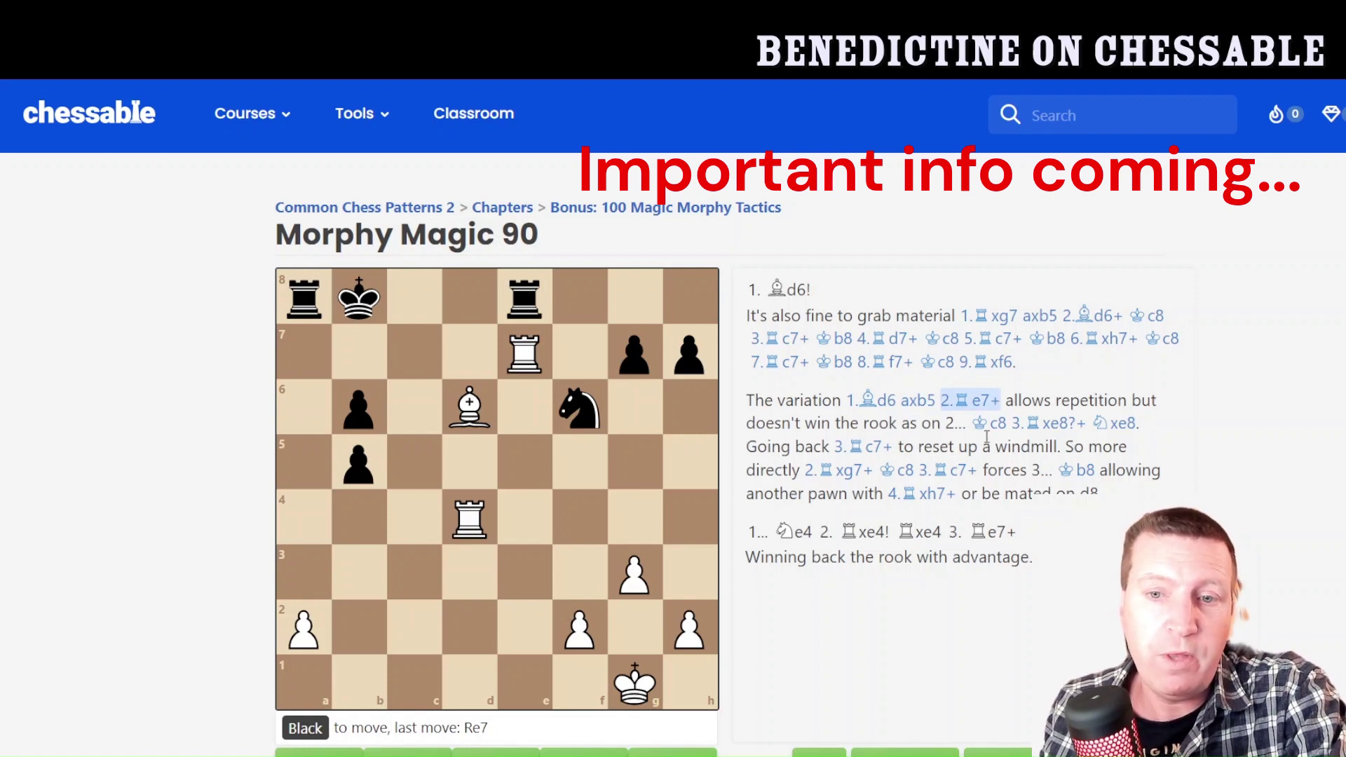
pyautogui.click(988, 429)
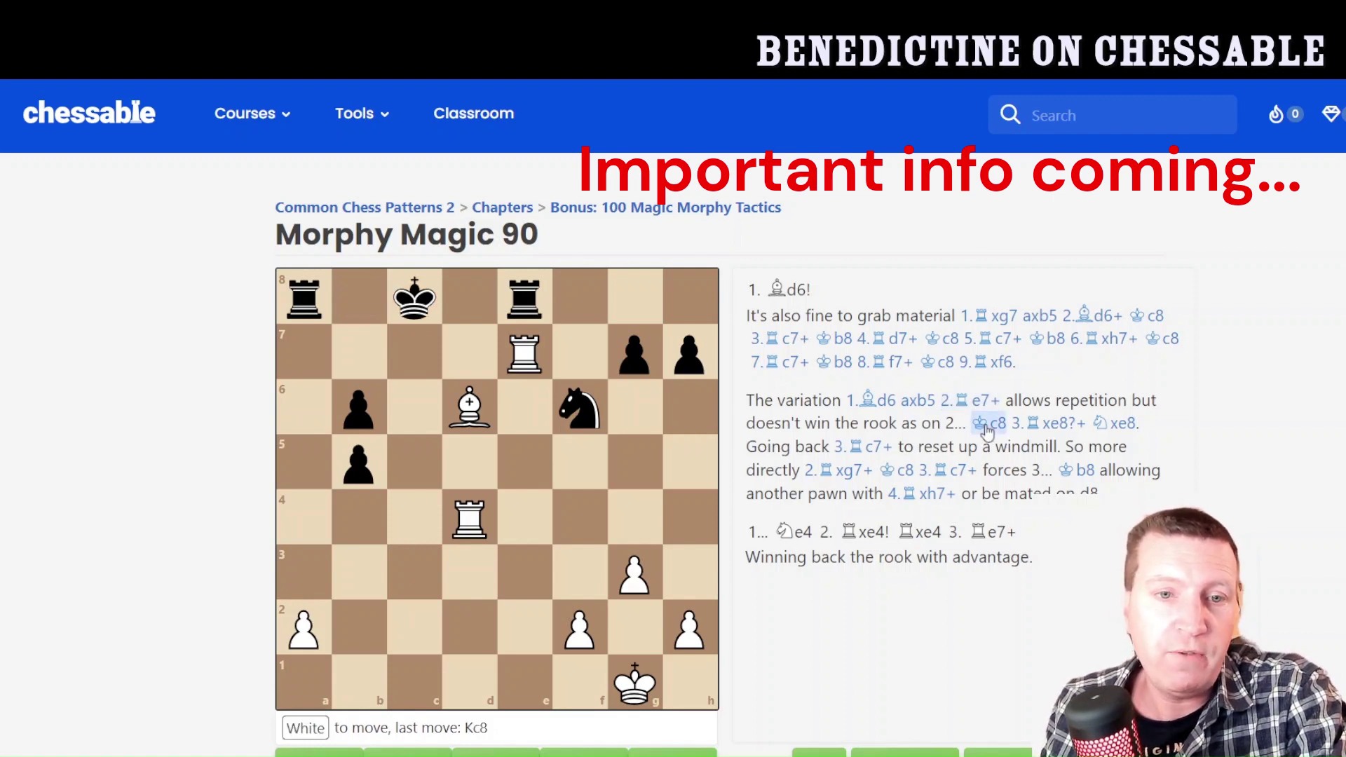
pyautogui.click(1055, 424)
pyautogui.click(1122, 424)
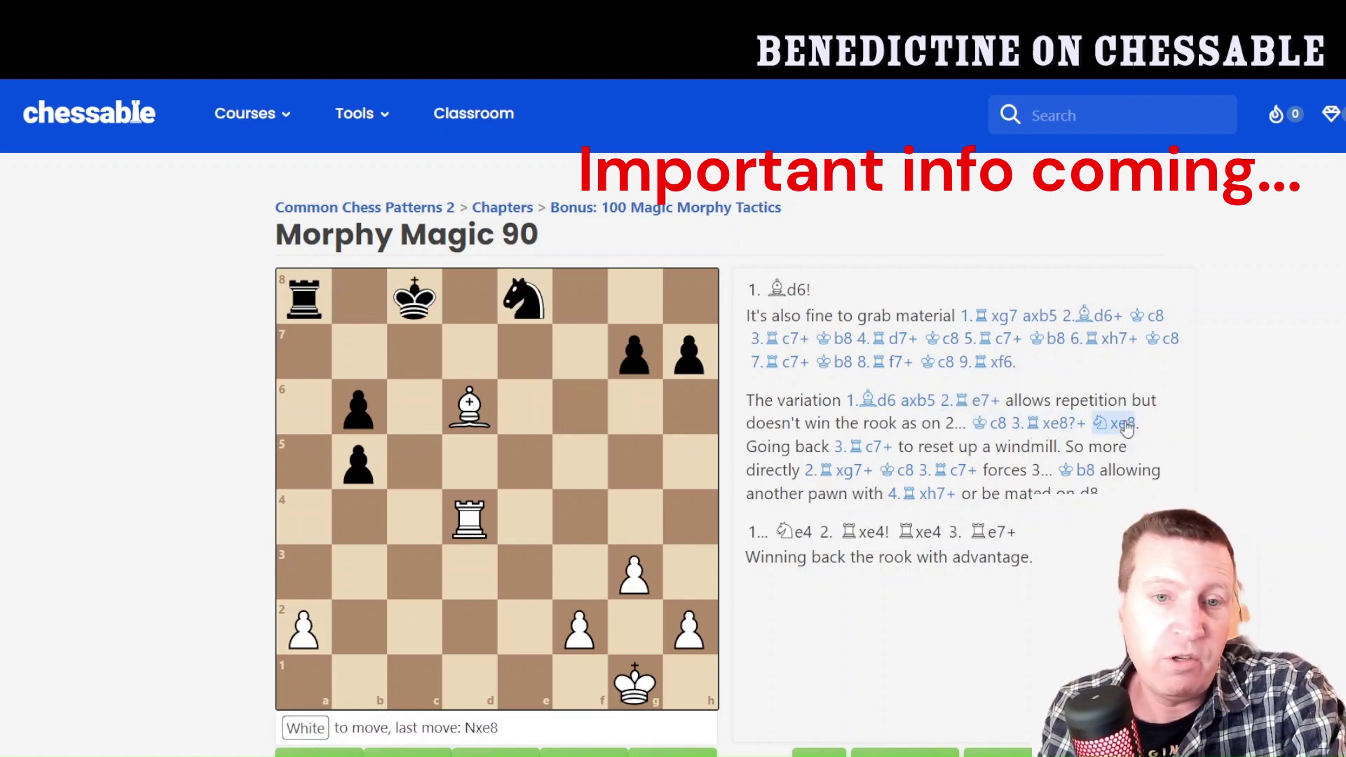
# Replay 2.Rxg7+ Kc8 3.Rc7+ Kb8 4.Rxh7+, view 1...Ne4, then return to 1.Bd6
pyautogui.click(867, 450)
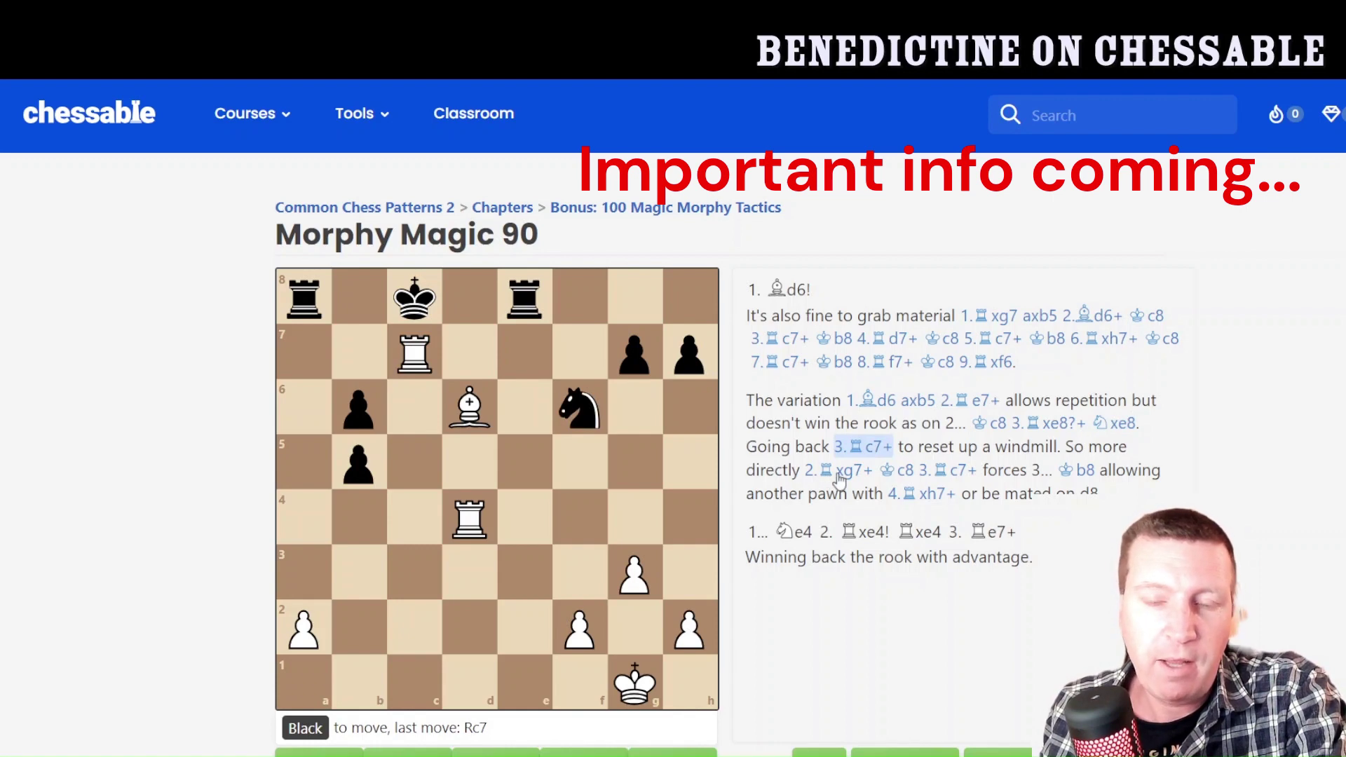
pyautogui.click(839, 477)
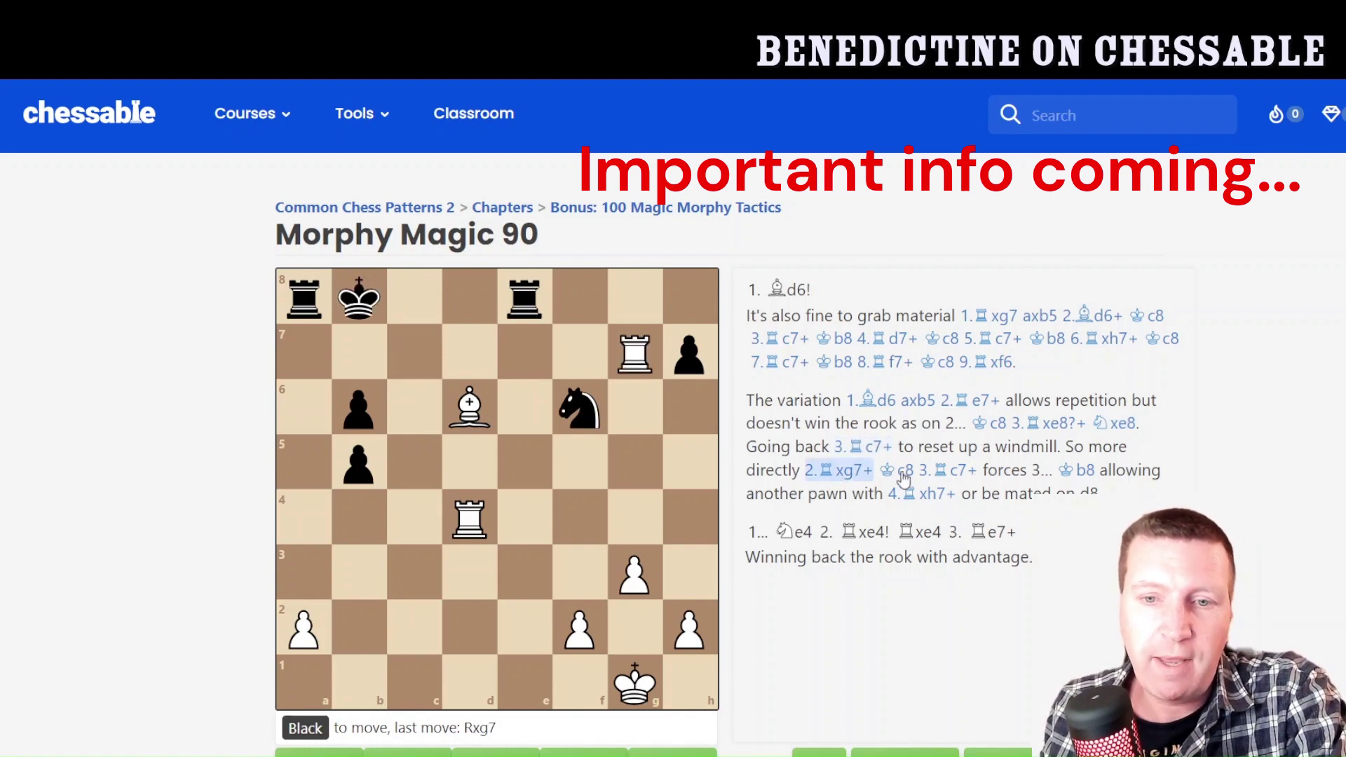
pyautogui.click(903, 477)
pyautogui.click(951, 477)
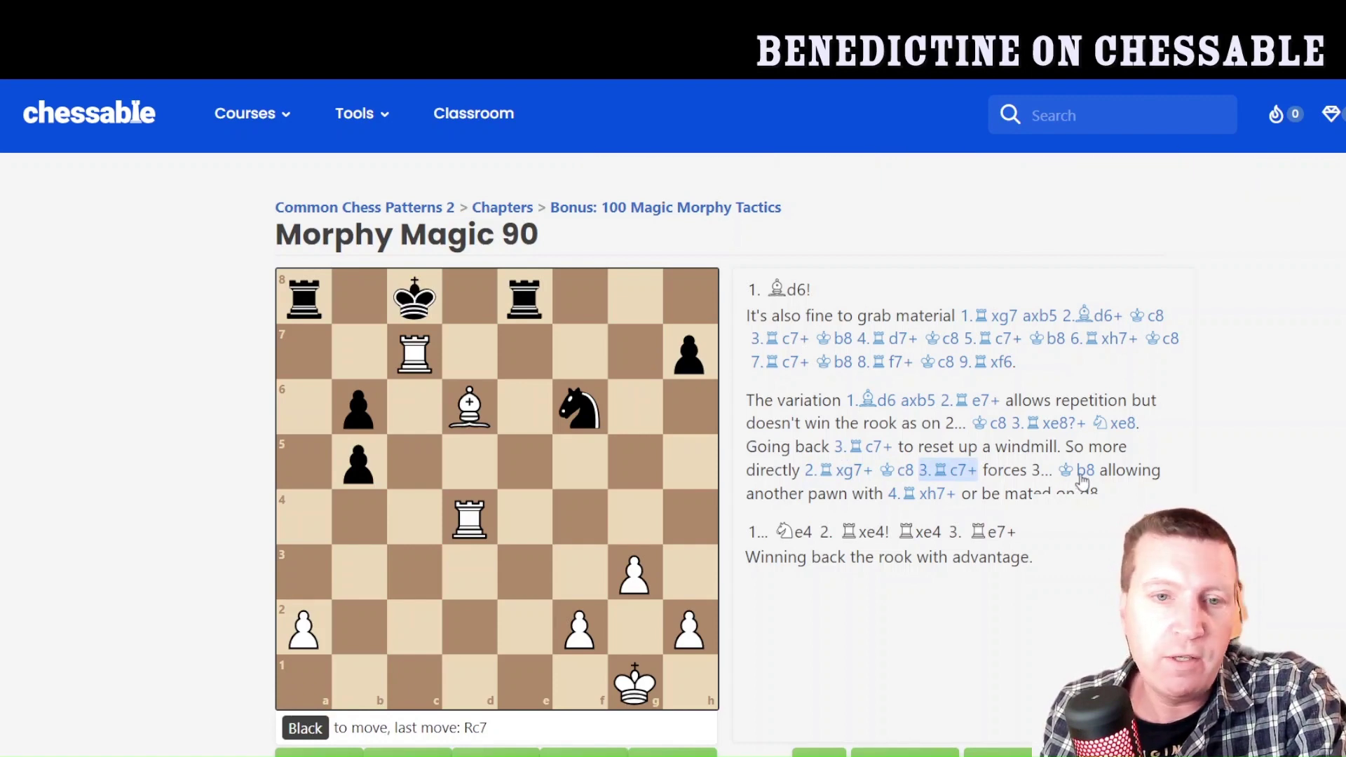
pyautogui.click(1083, 477)
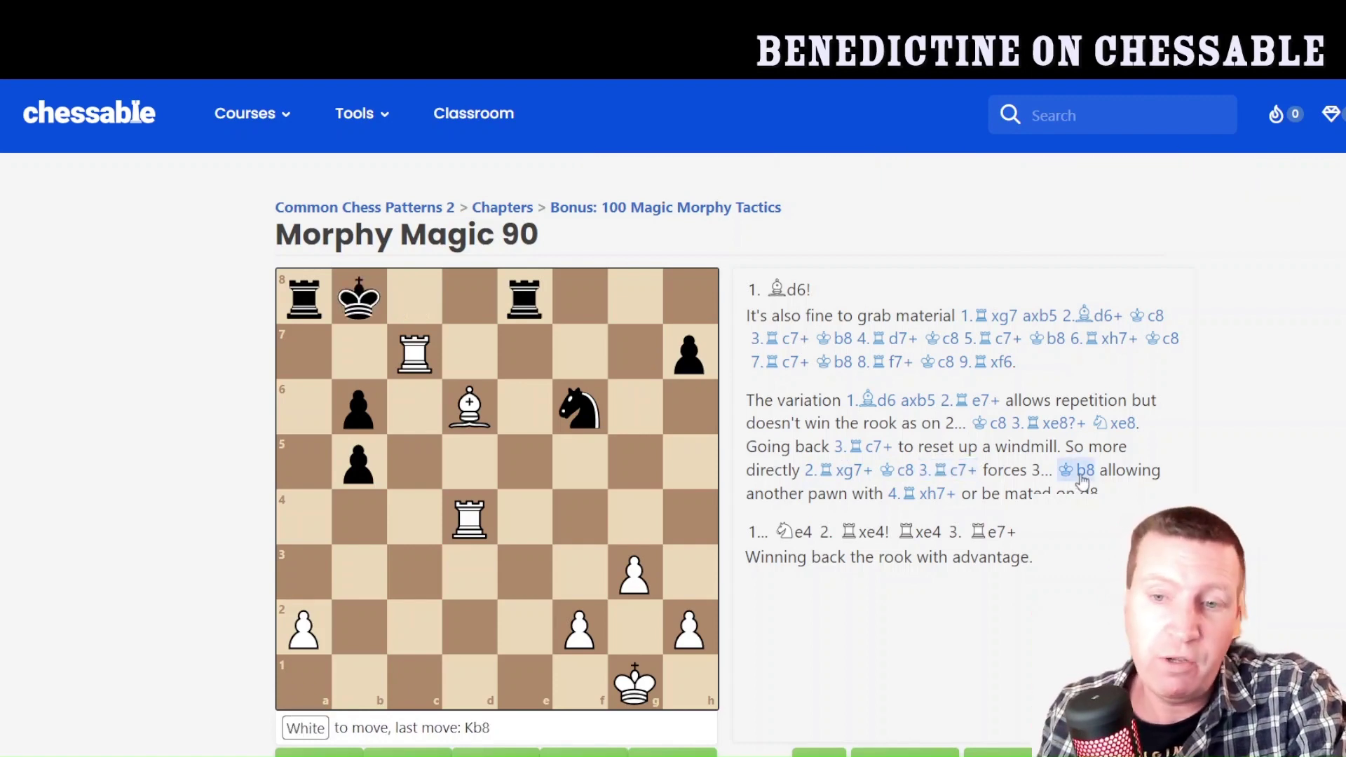
pyautogui.click(920, 498)
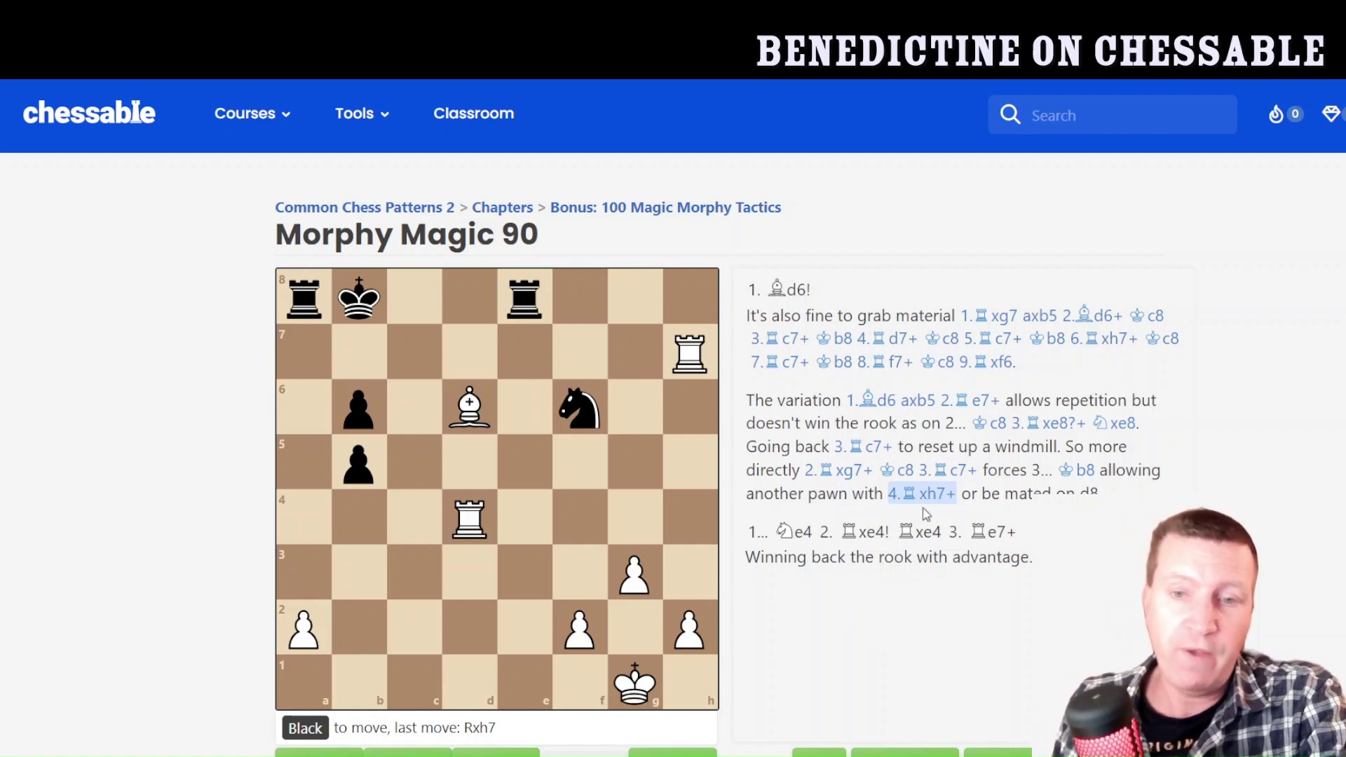
pyautogui.click(799, 534)
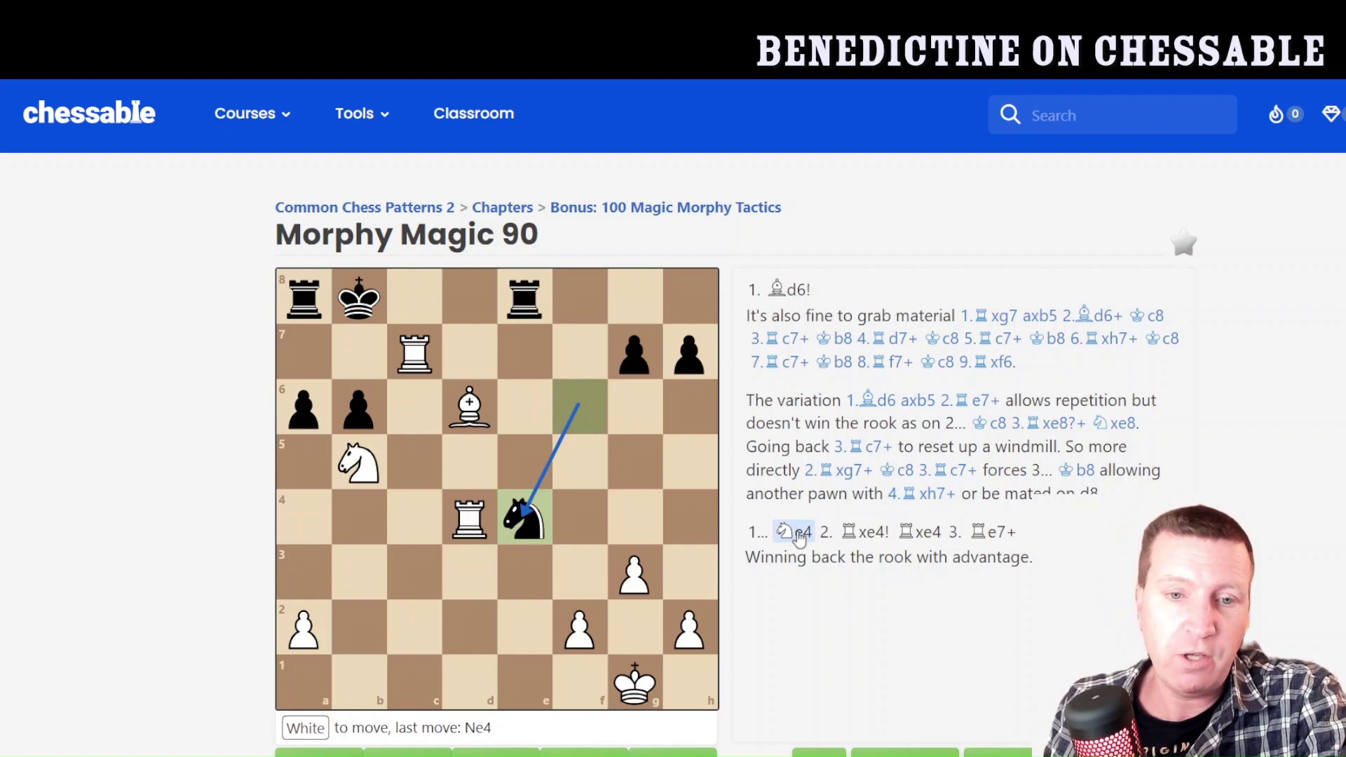
pyautogui.click(790, 290)
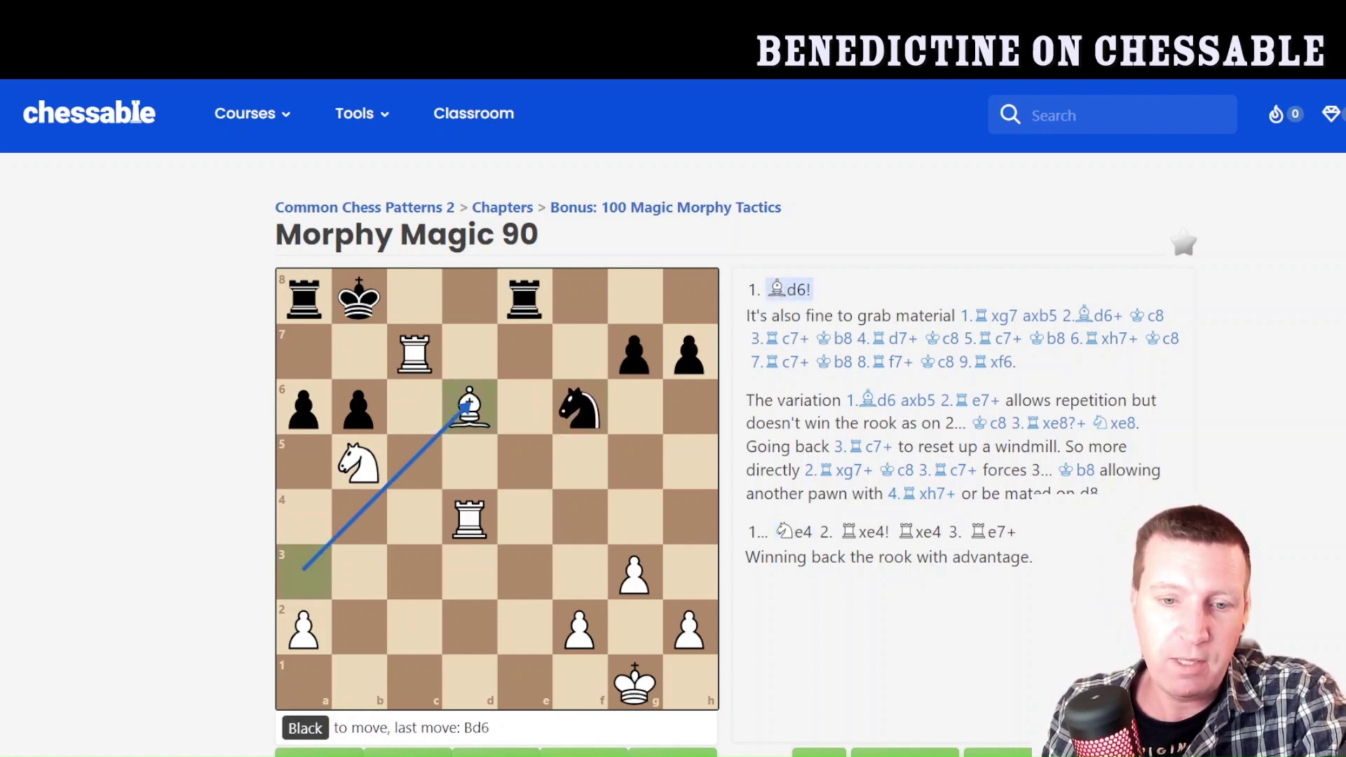